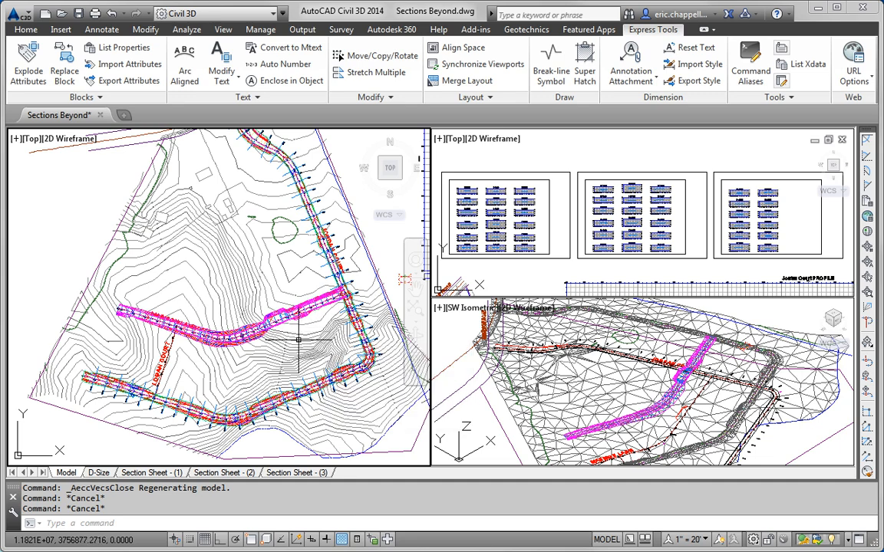
Open the Madison Lane corridor in the Section Editor and go to station 2+00.00
scroll(297, 340, up, 8)
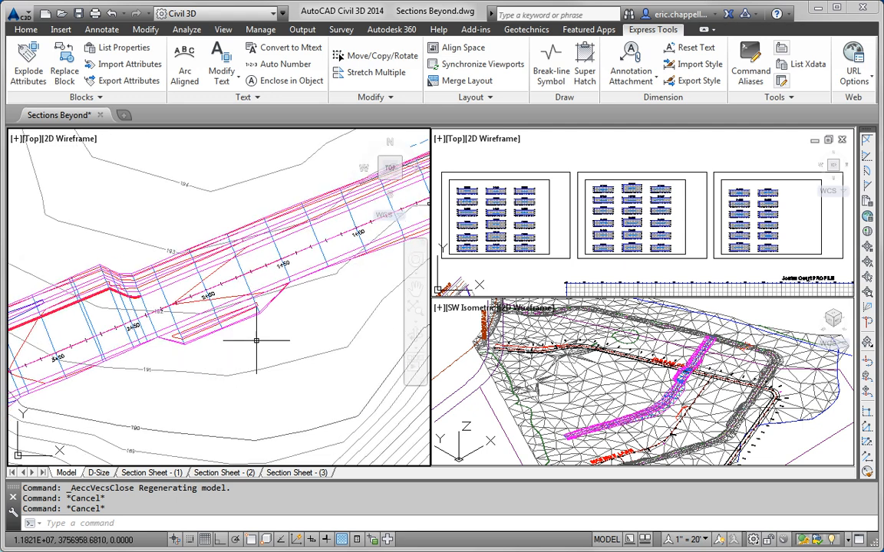
scroll(238, 295, up, 3)
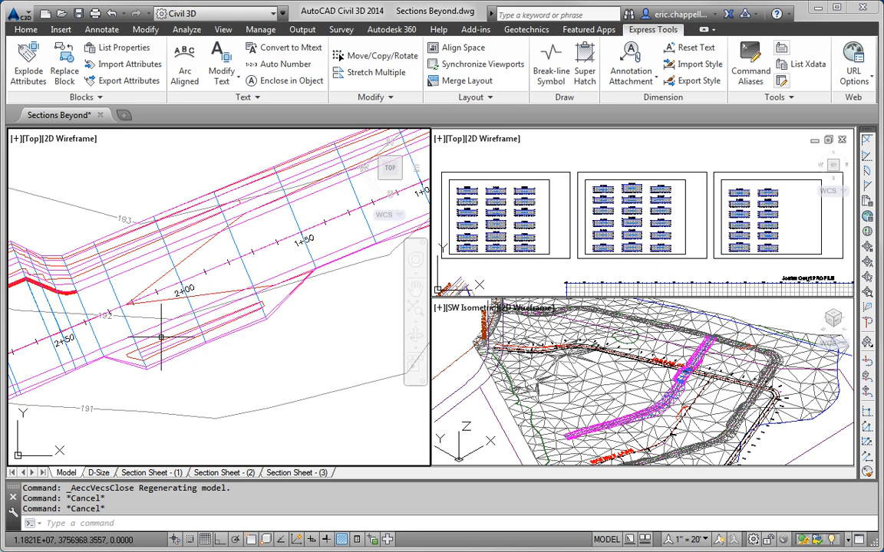
mouse_move(161, 337)
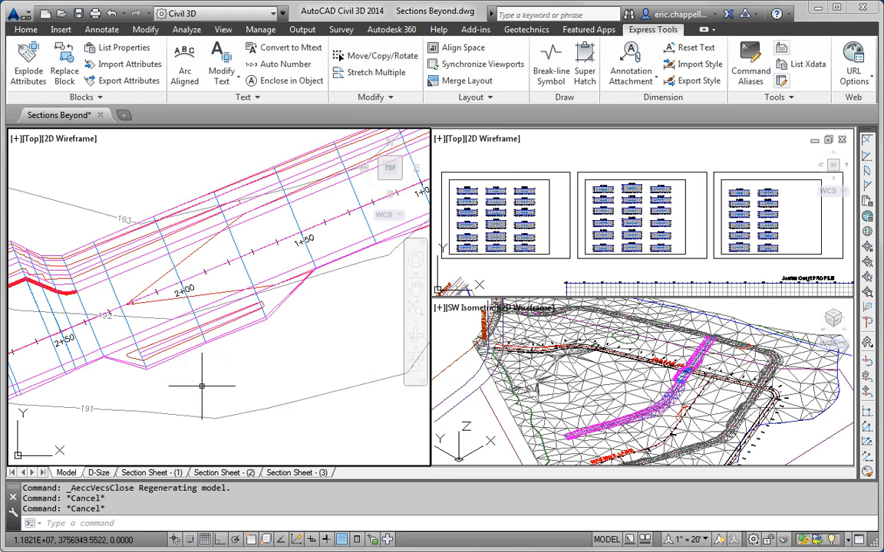
mouse_move(213, 290)
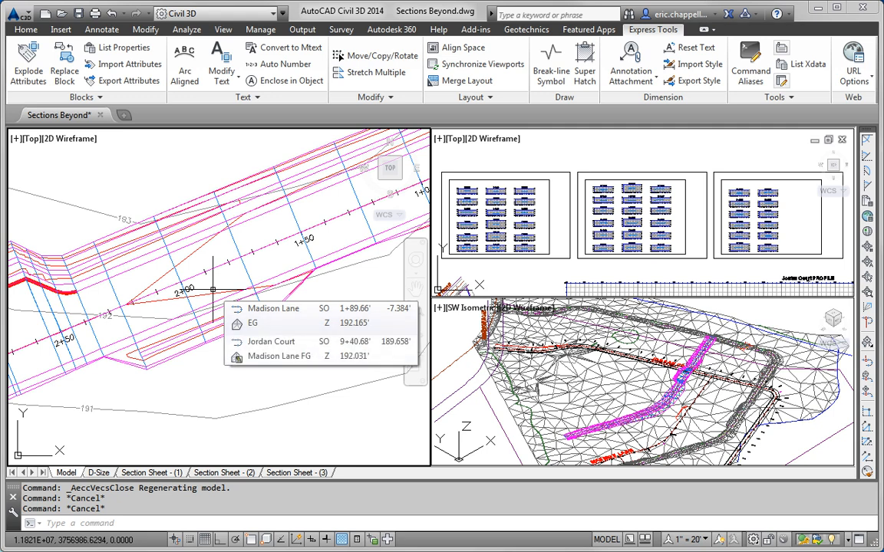
click(248, 273)
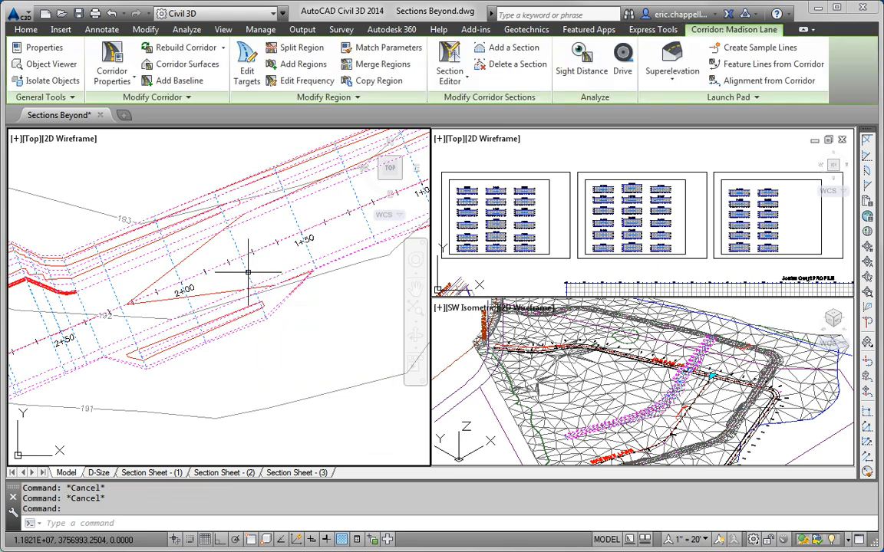
click(537, 153)
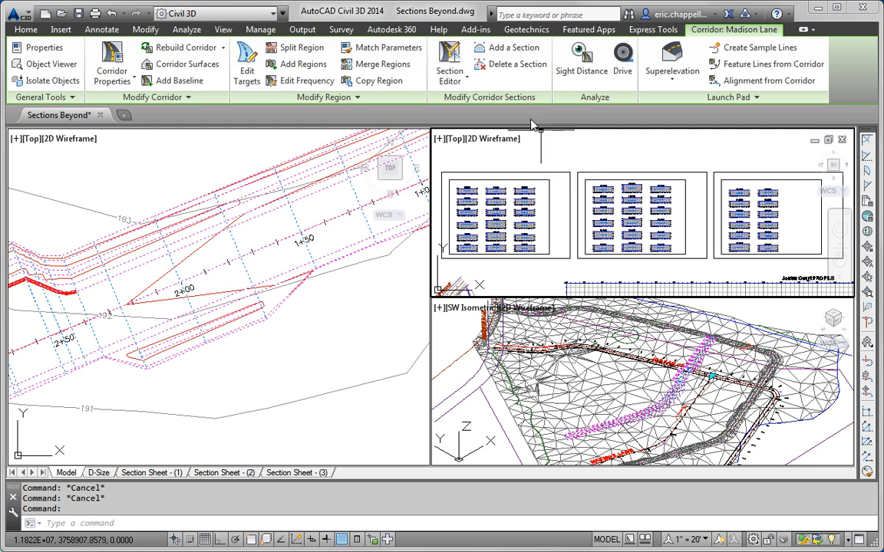
click(449, 55)
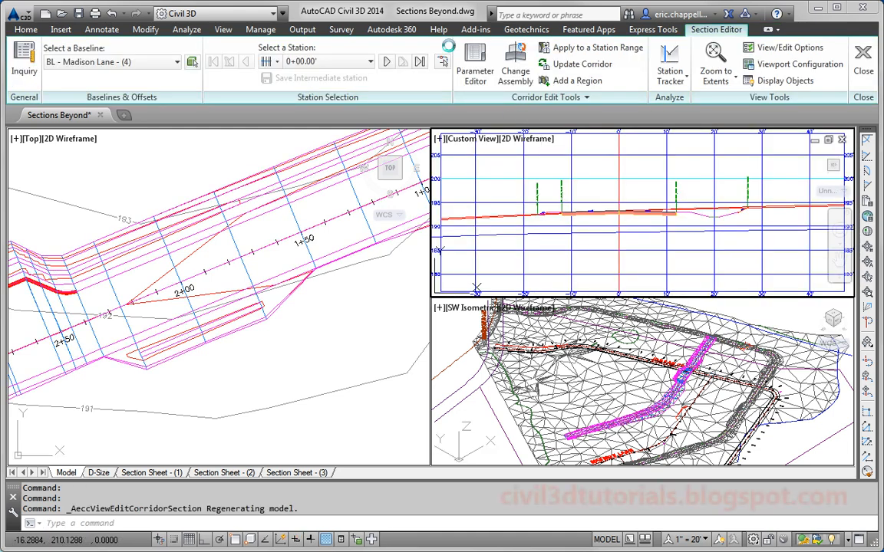
click(370, 63)
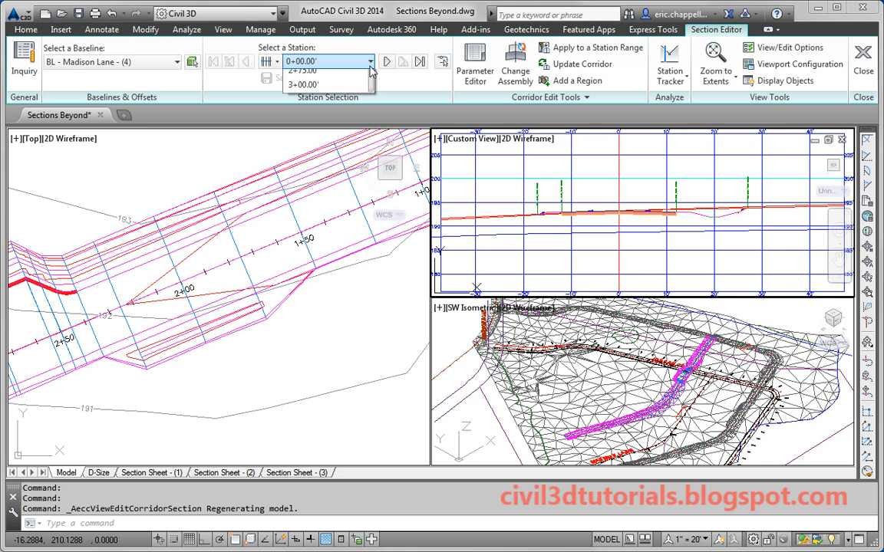
click(318, 194)
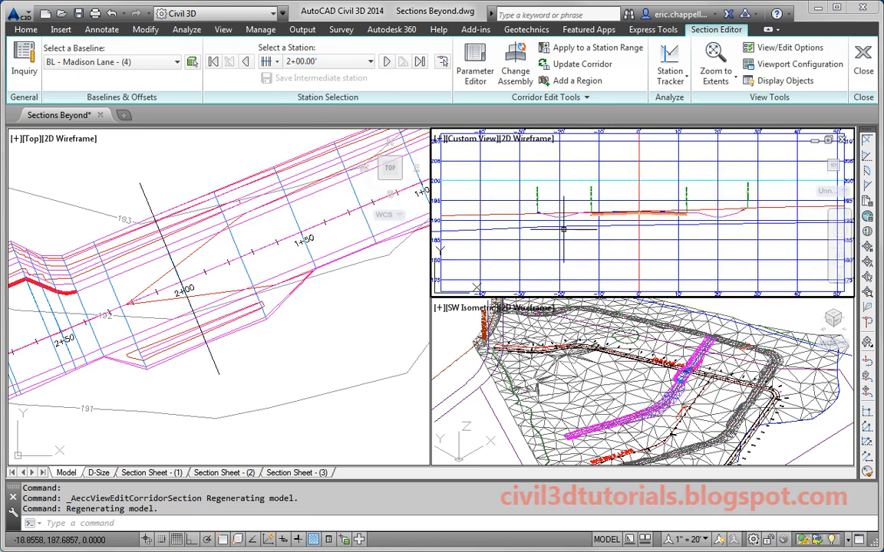
In the section's corridor parameters, override the Left Daylight backslope width to 0
scroll(564, 230, up, 2)
middle_drag(566, 251, 558, 251)
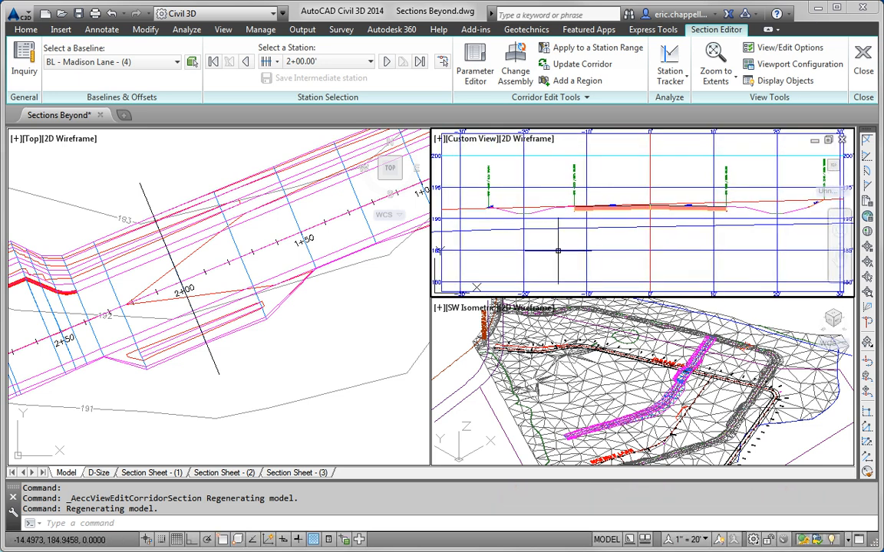
mouse_move(558, 251)
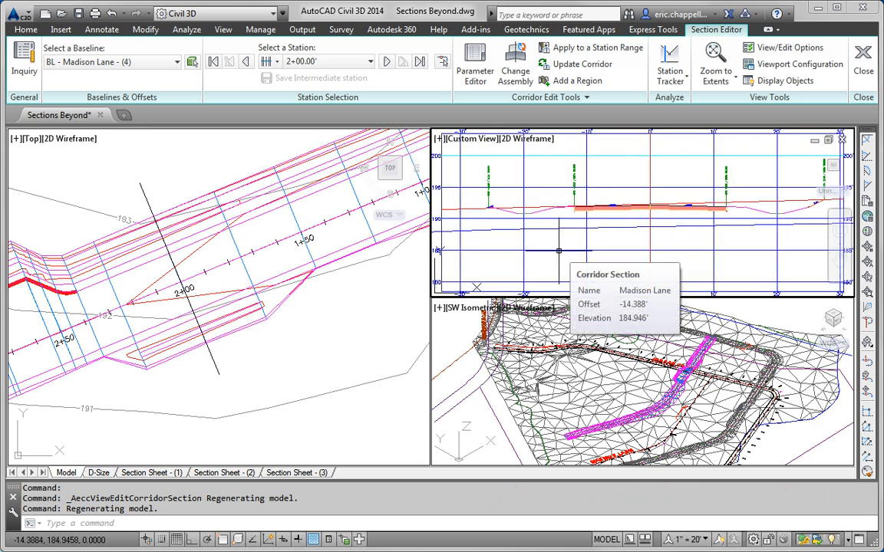
click(475, 69)
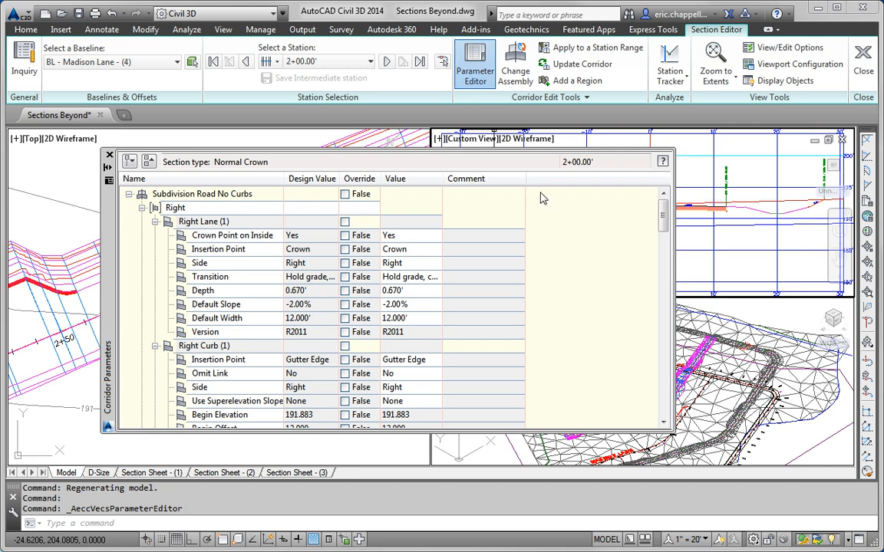
drag(663, 214, 647, 390)
scroll(647, 390, down, 2)
scroll(585, 351, up, 1)
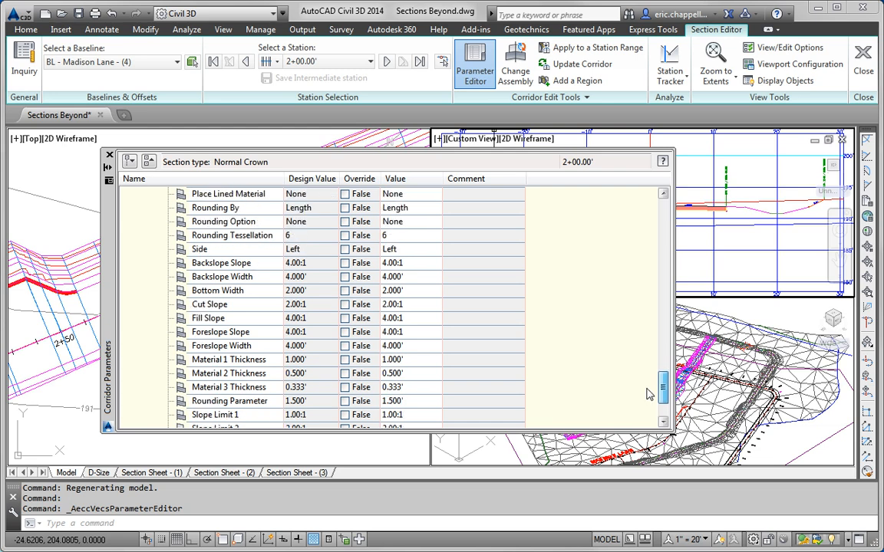
click(411, 277)
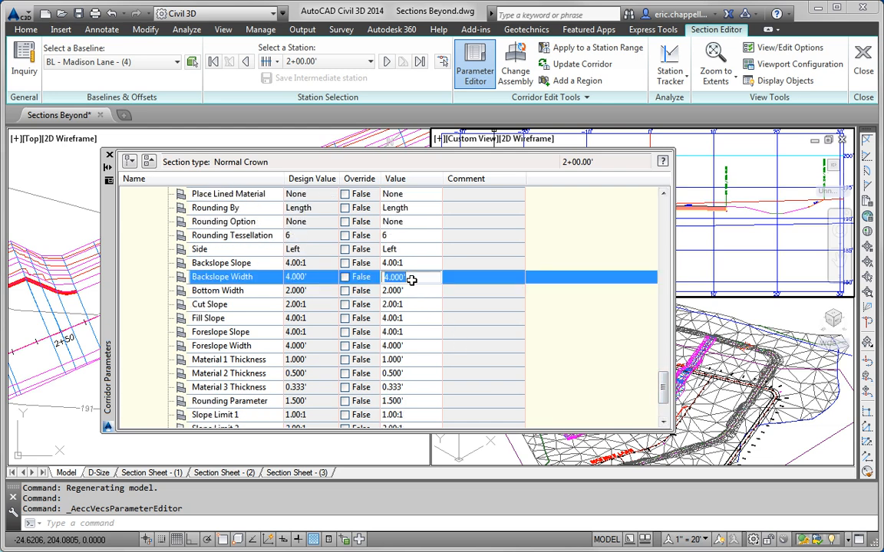
text(0)
click(411, 348)
text(0)
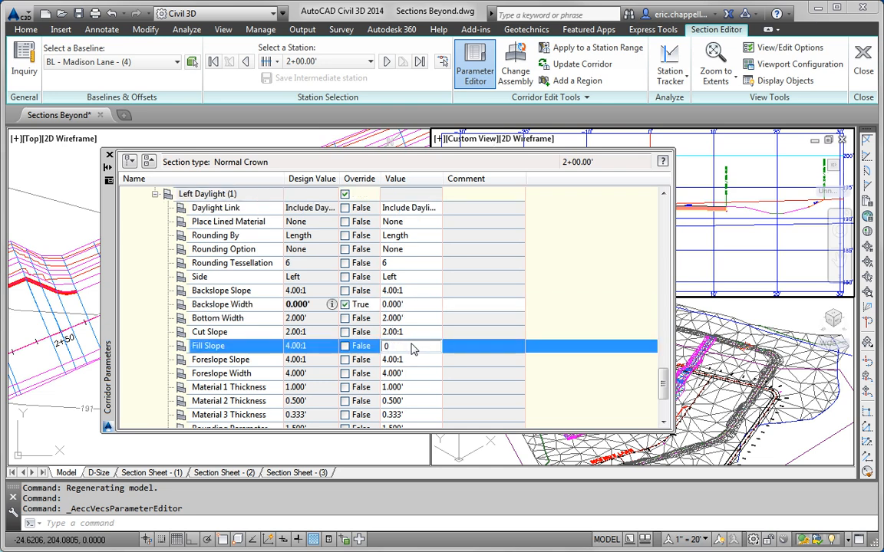
key(Escape)
click(411, 360)
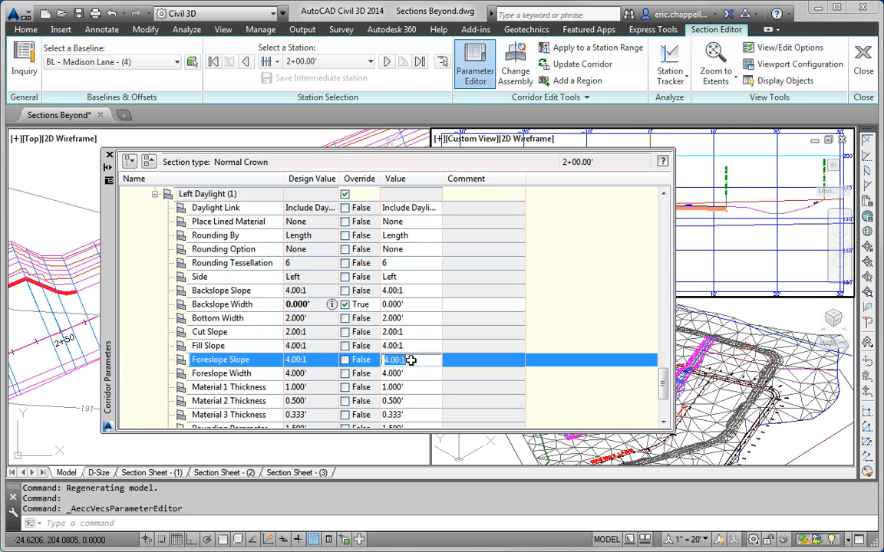
Override the Left Daylight foreslope width and bottom width to 0, then close the parameters and the Section Editor
click(411, 371)
text(0)
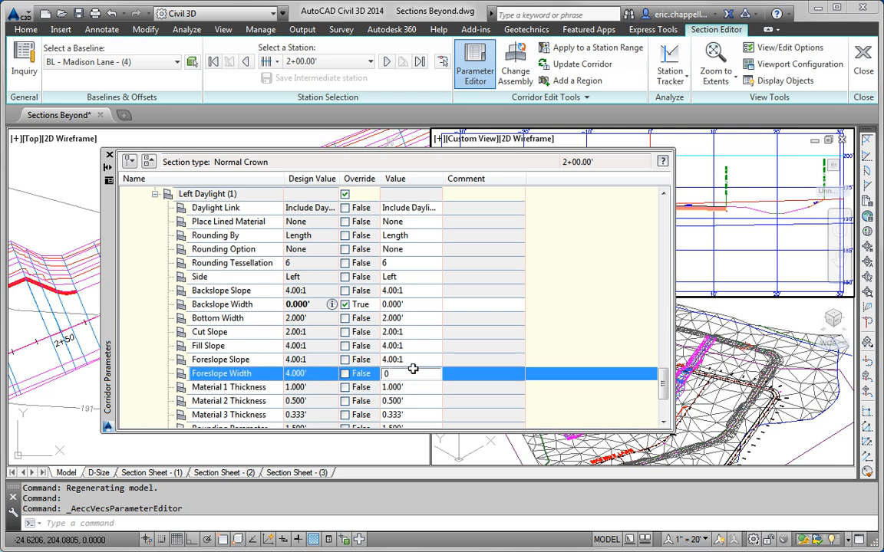
click(412, 318)
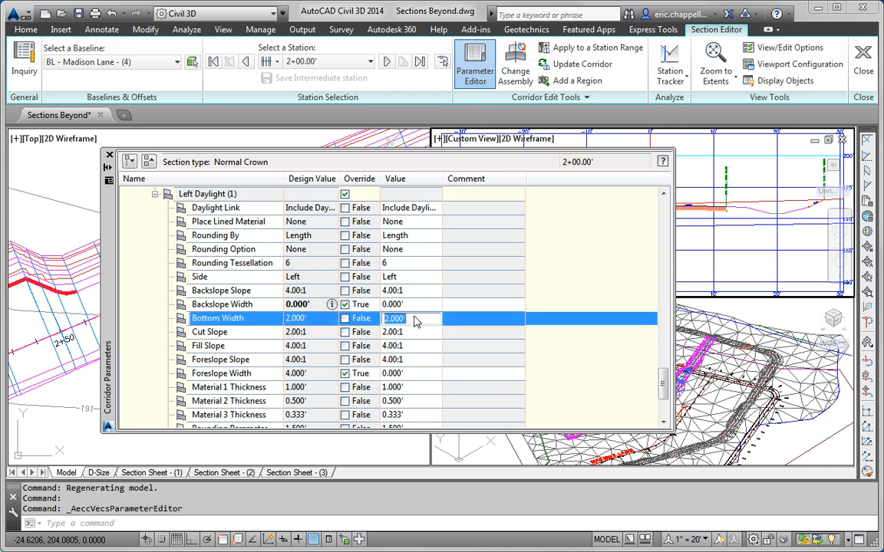
text(0)
drag(109, 223, 129, 267)
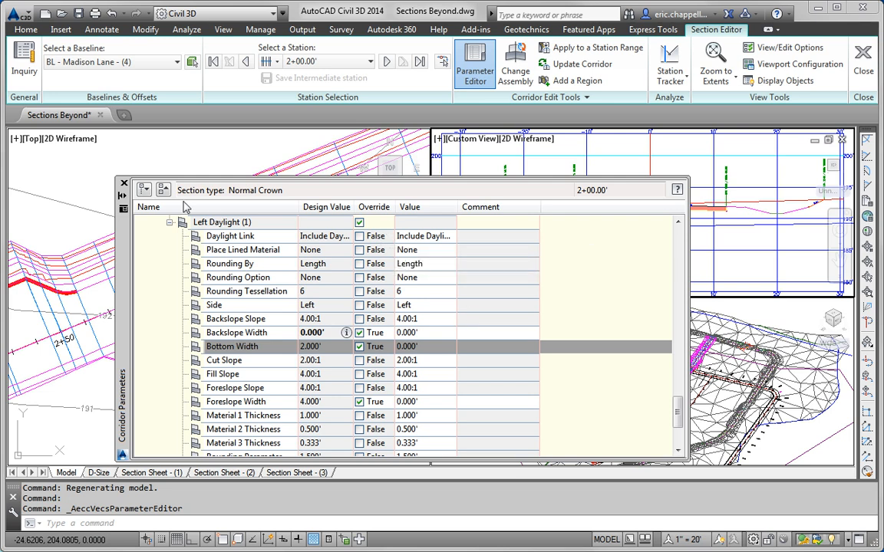
click(124, 184)
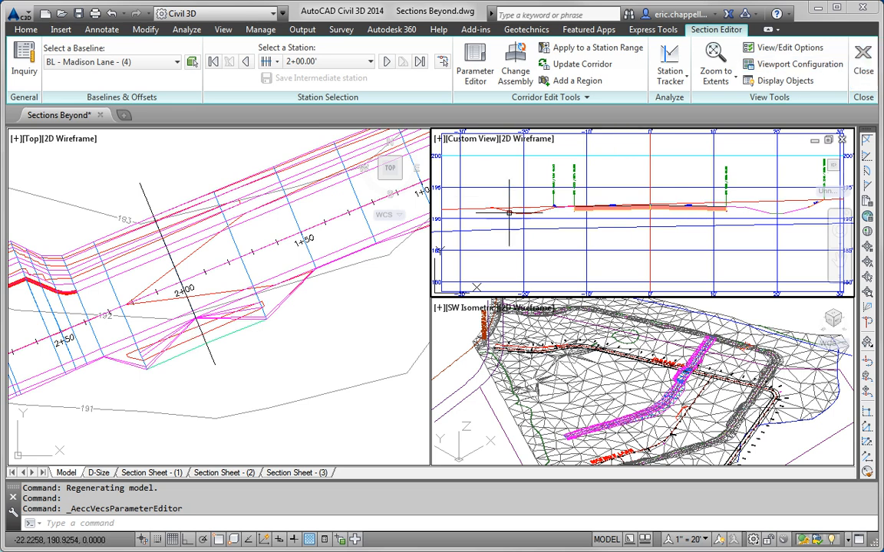
click(864, 69)
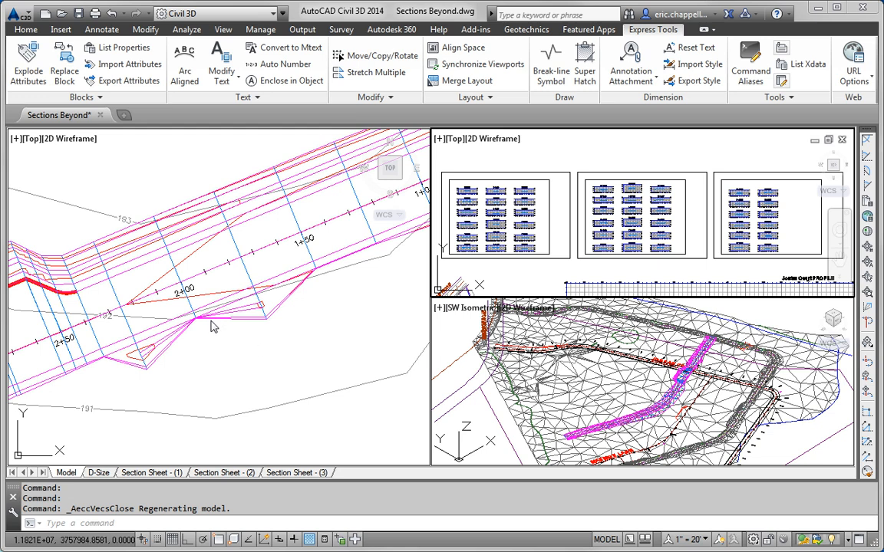
Reopen the Madison Lane corridor section at station 2+00.00 and show its corridor parameters
click(216, 346)
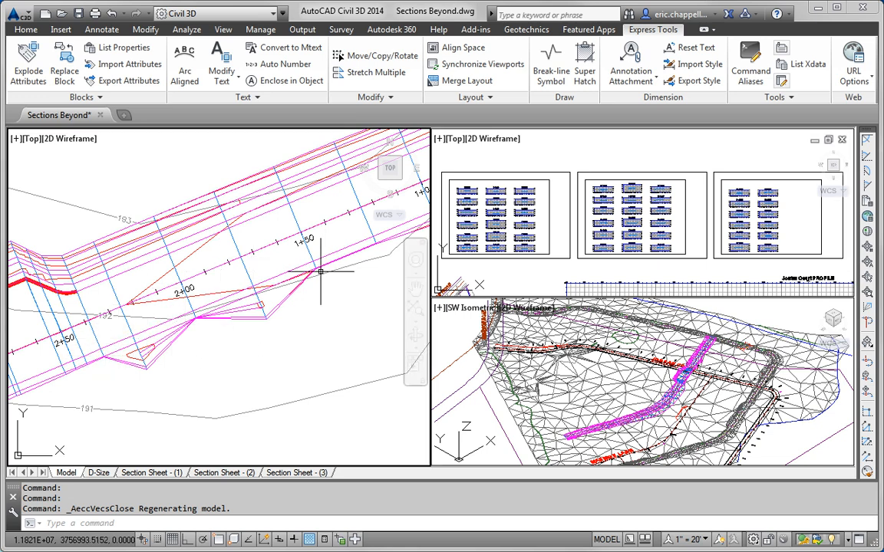
click(175, 272)
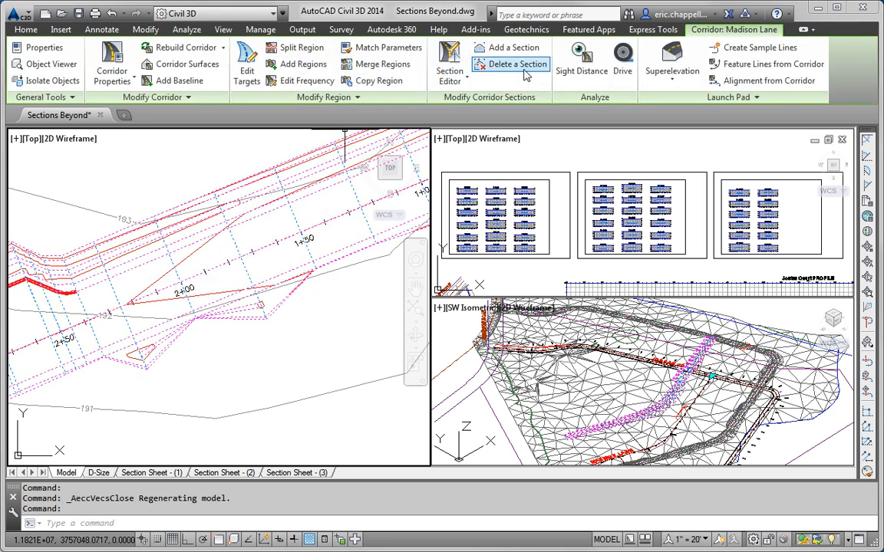
click(451, 59)
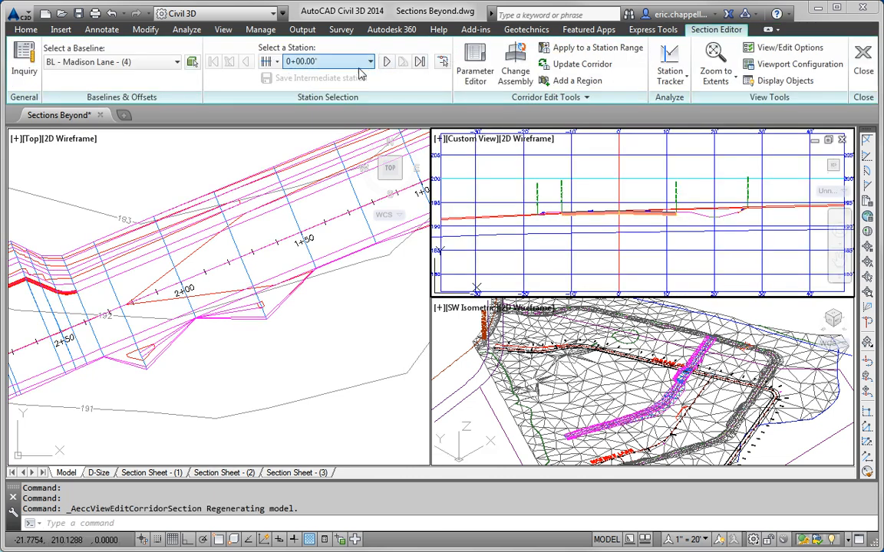
click(340, 62)
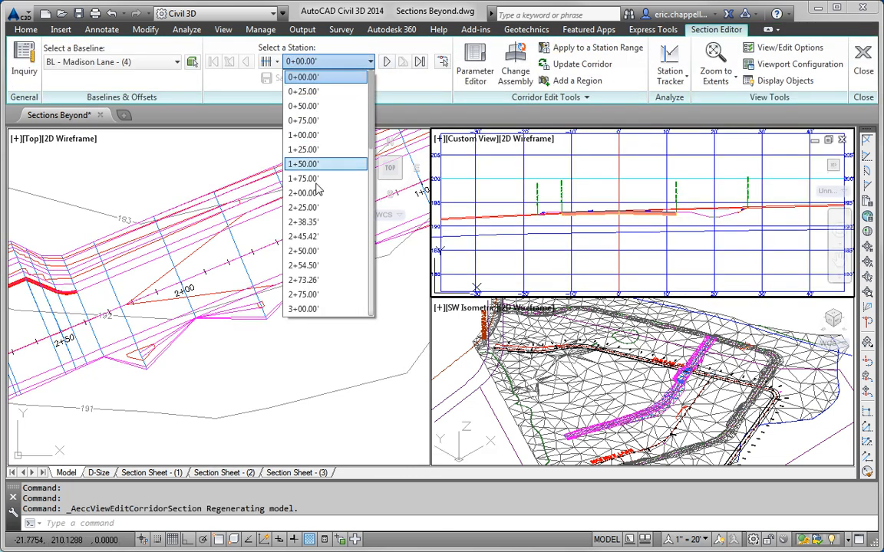
click(285, 188)
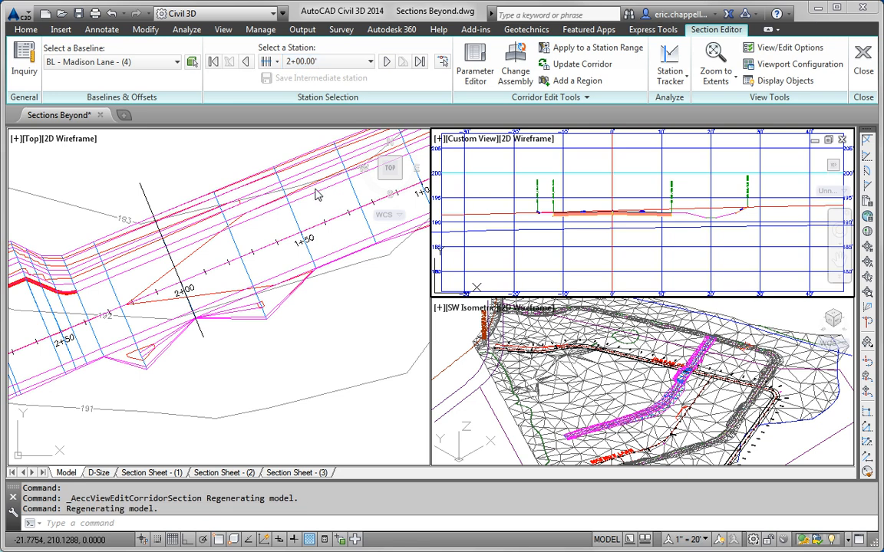
click(474, 81)
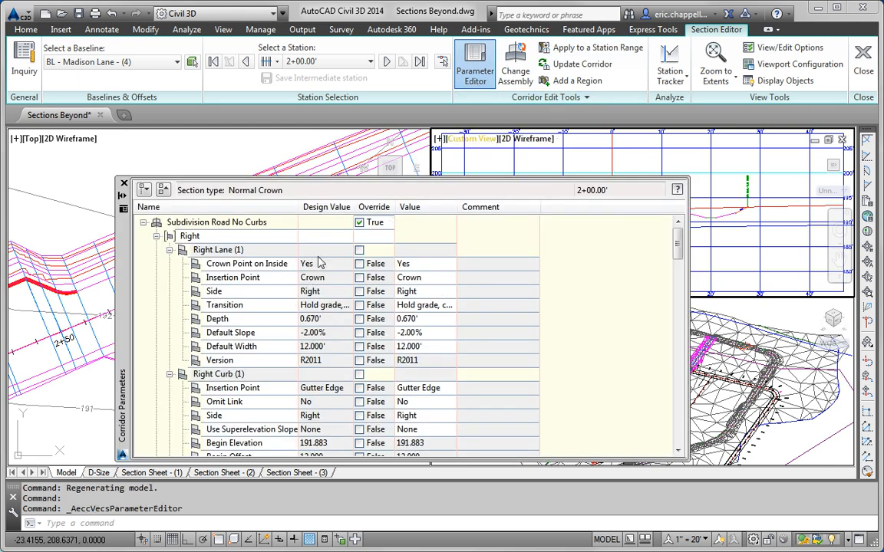
Apply the section's overrides to the station range 1+50 to 2+50 and close the Section Editor
click(572, 49)
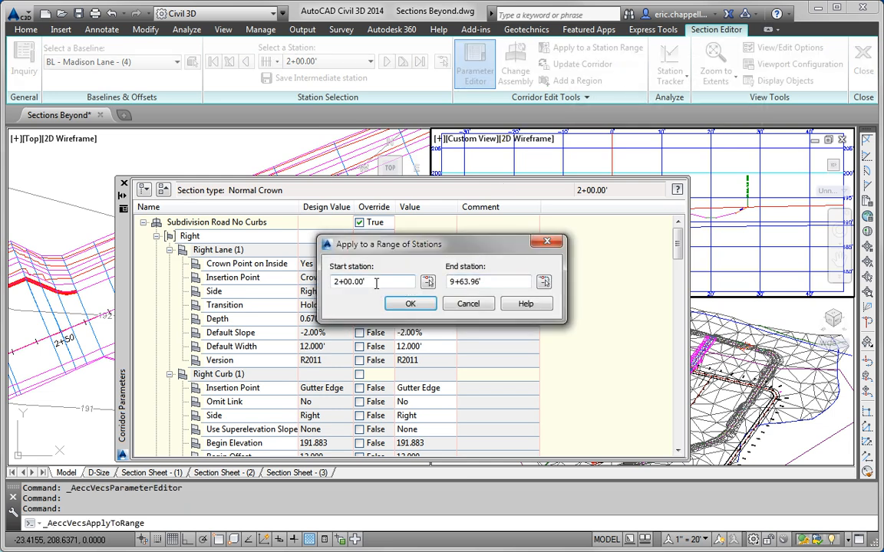
drag(367, 282, 309, 287)
text(150)
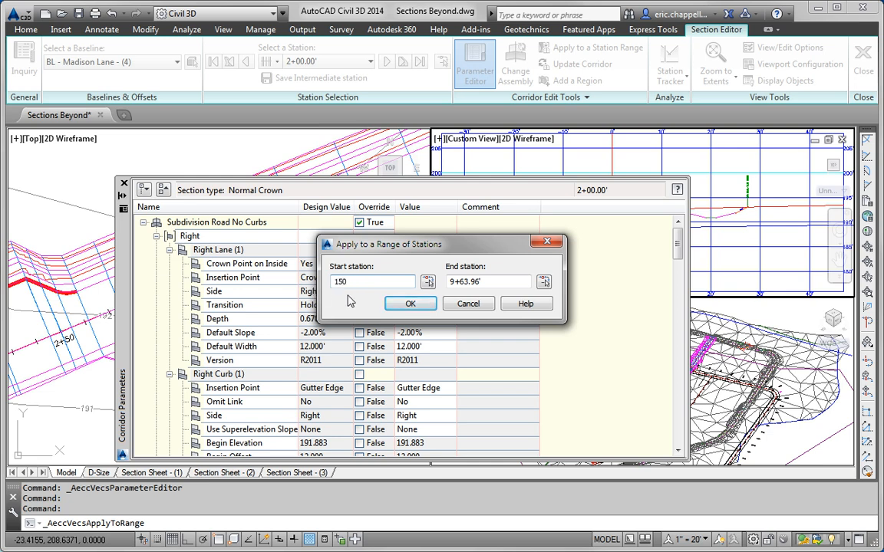
key(Tab)
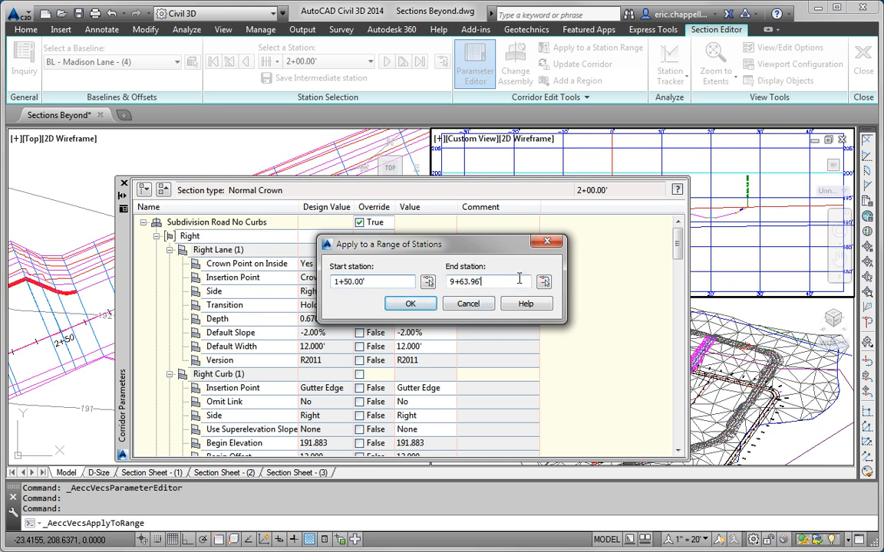
text(25)
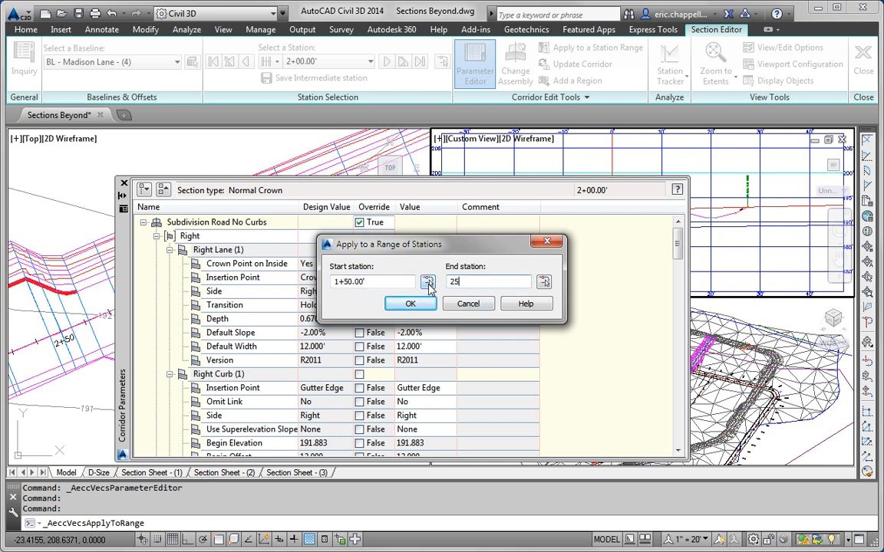
text(0)
click(410, 304)
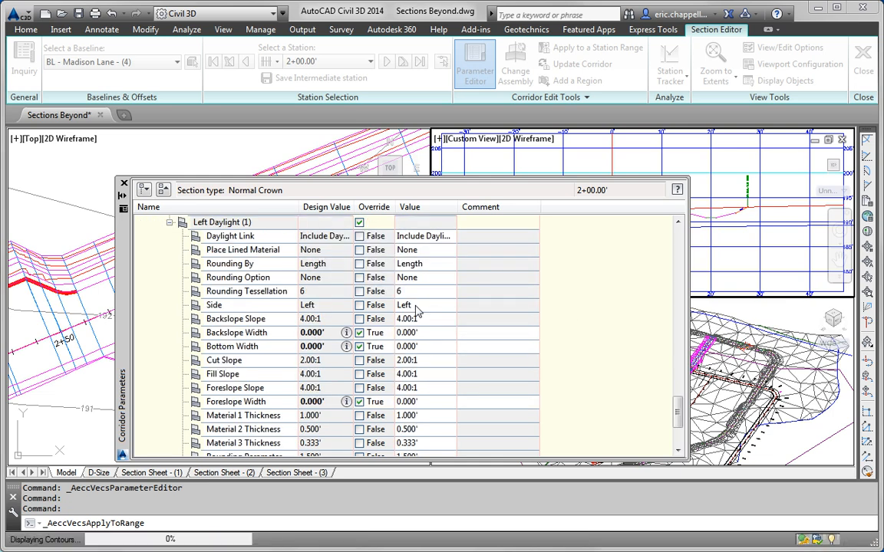
click(124, 184)
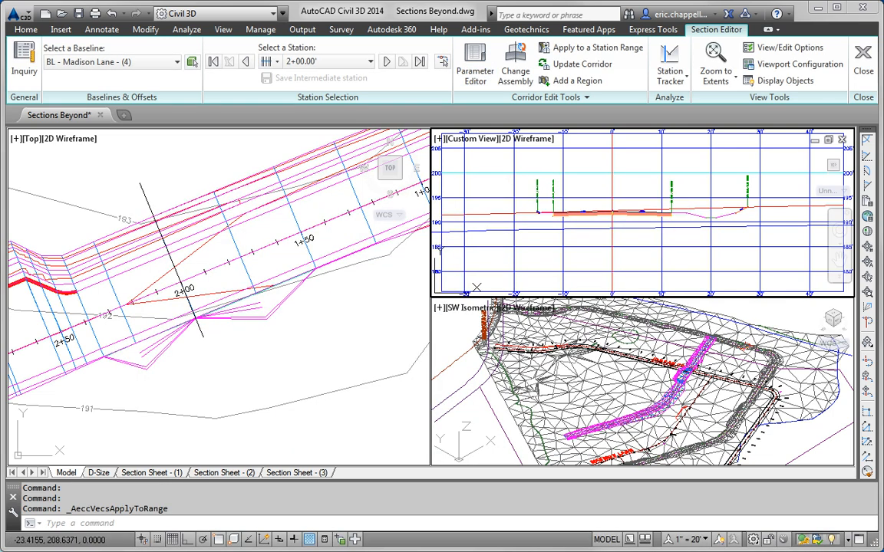
click(862, 69)
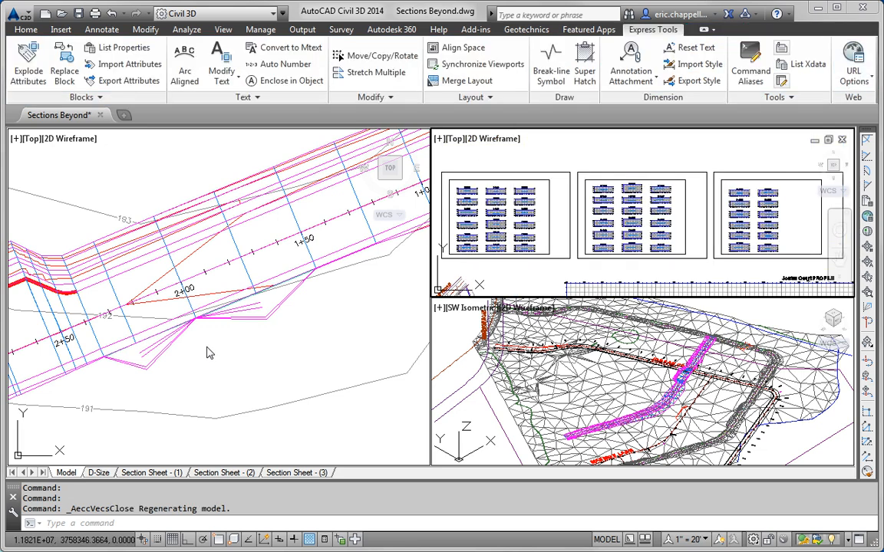
Rebuild the Madison Lane corridor and clear the selection
click(230, 253)
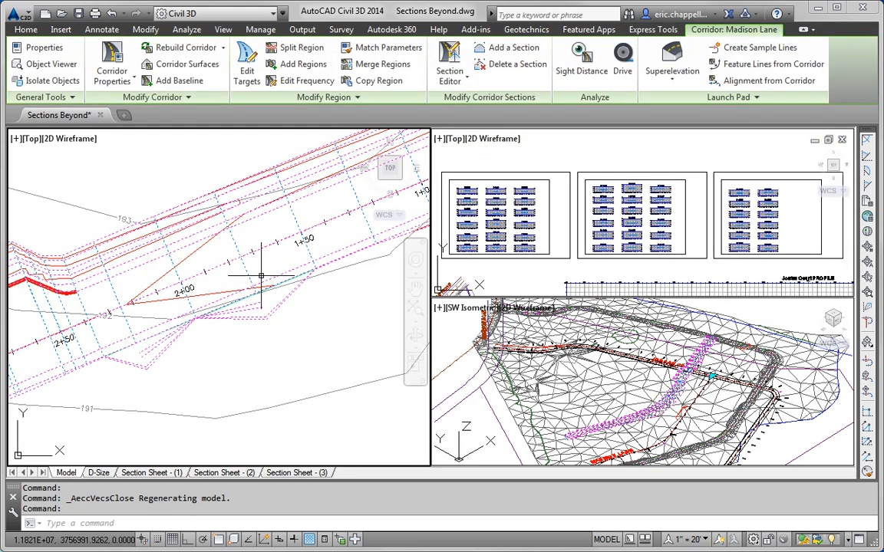
click(186, 49)
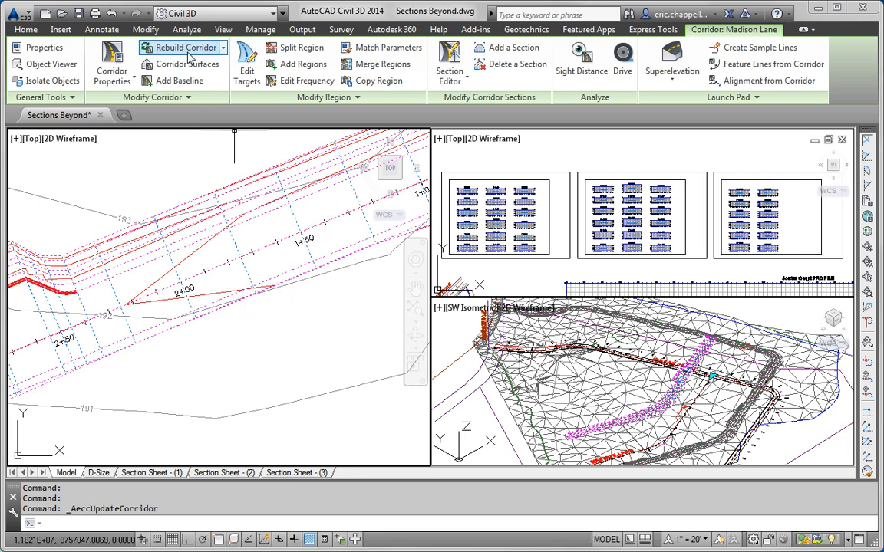
key(Escape)
key(Escape)
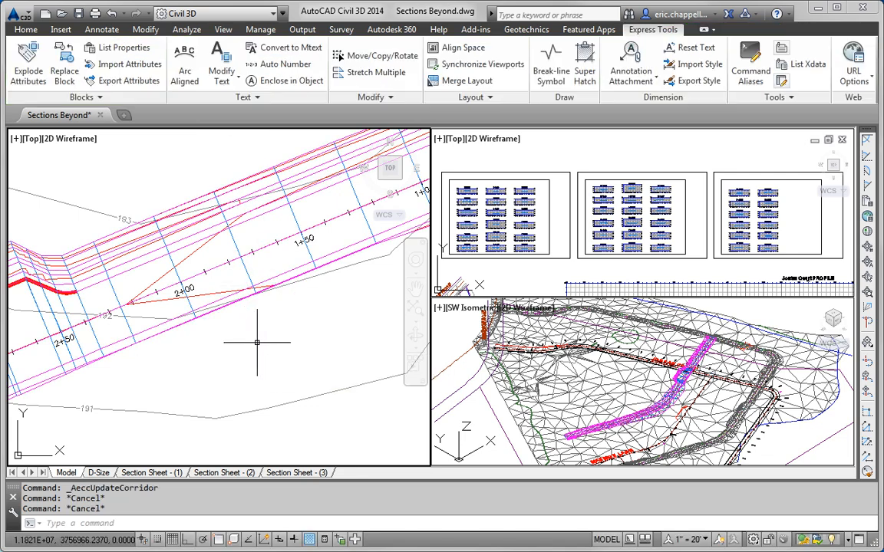
Start creating sample lines and choose the Madison Lane alignment in the plan view
scroll(222, 299, down, 3)
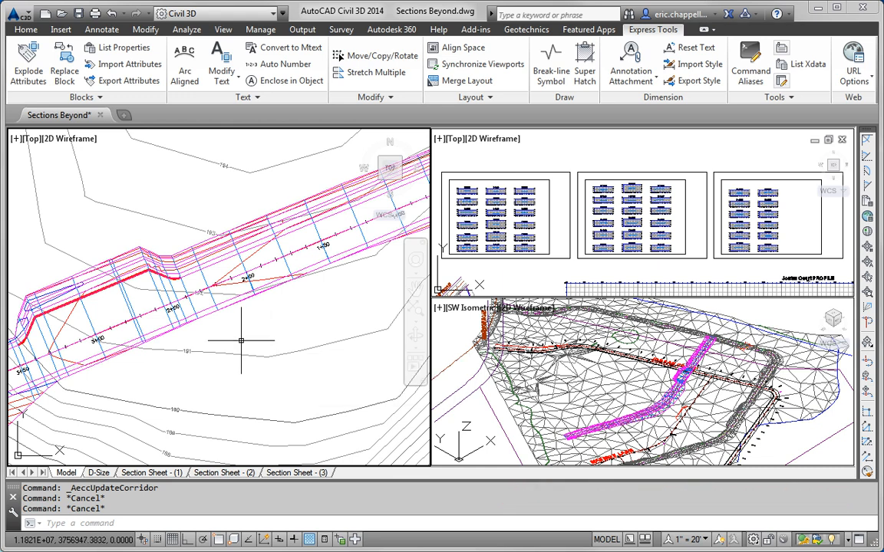
middle_drag(217, 307, 209, 290)
click(25, 29)
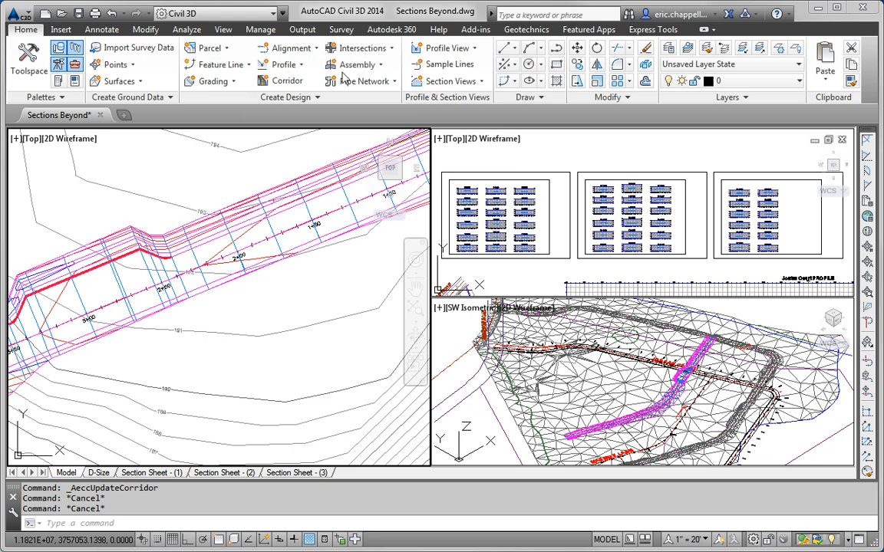
click(449, 66)
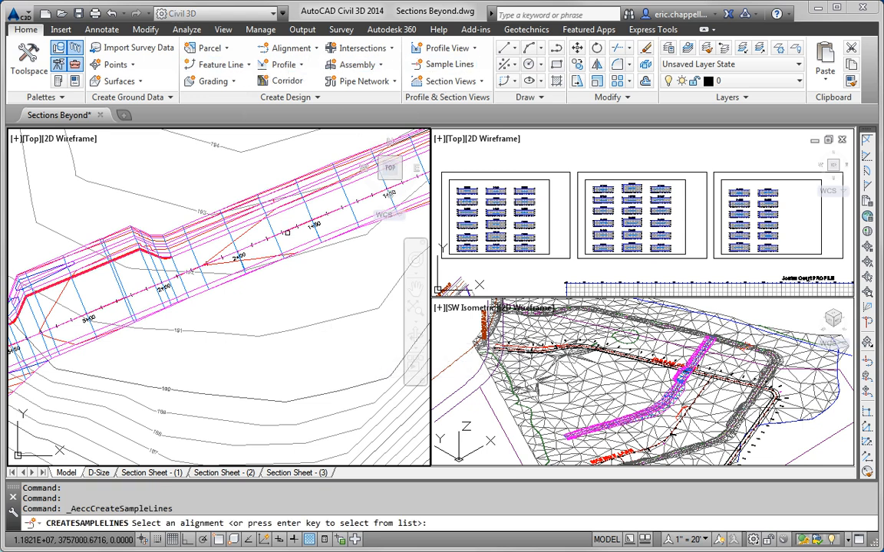
scroll(287, 230, up, 2)
click(325, 224)
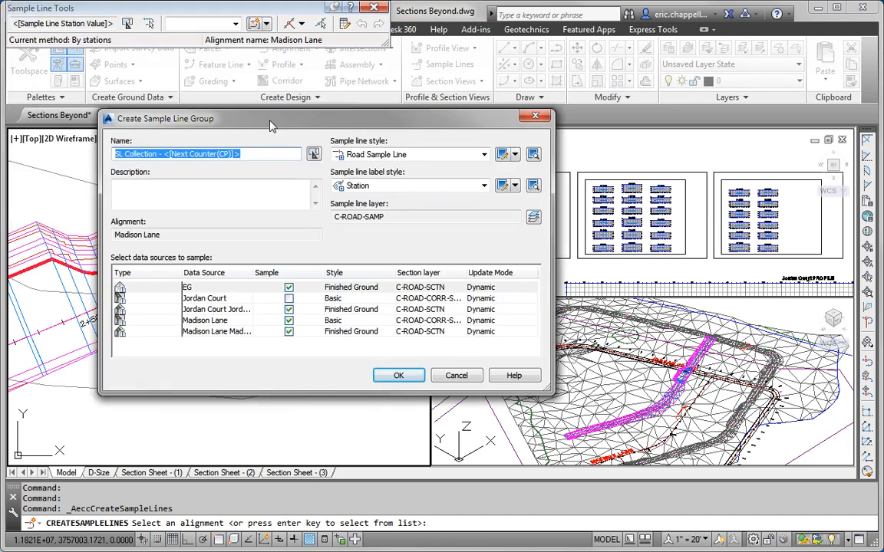
Enlarge the Create Sample Line Group dialog and its Data Source column until the full source names are readable
drag(270, 125, 273, 129)
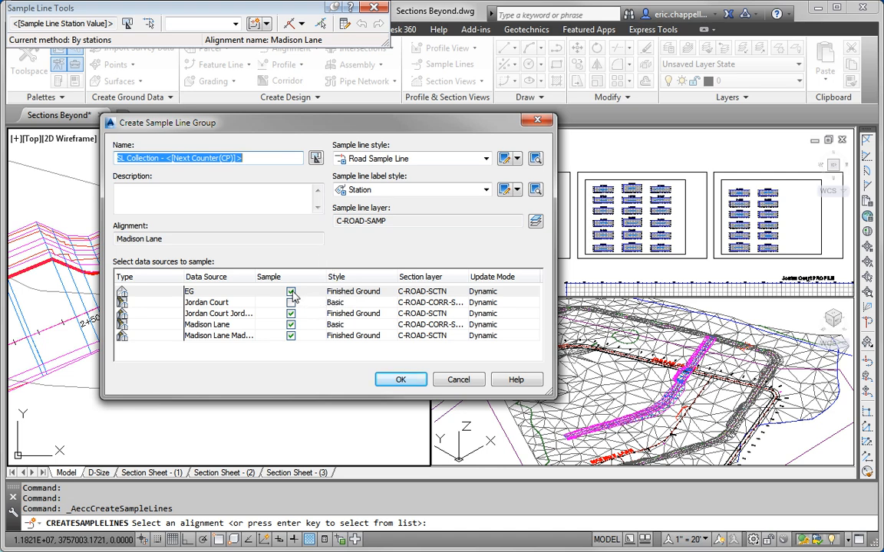
click(264, 291)
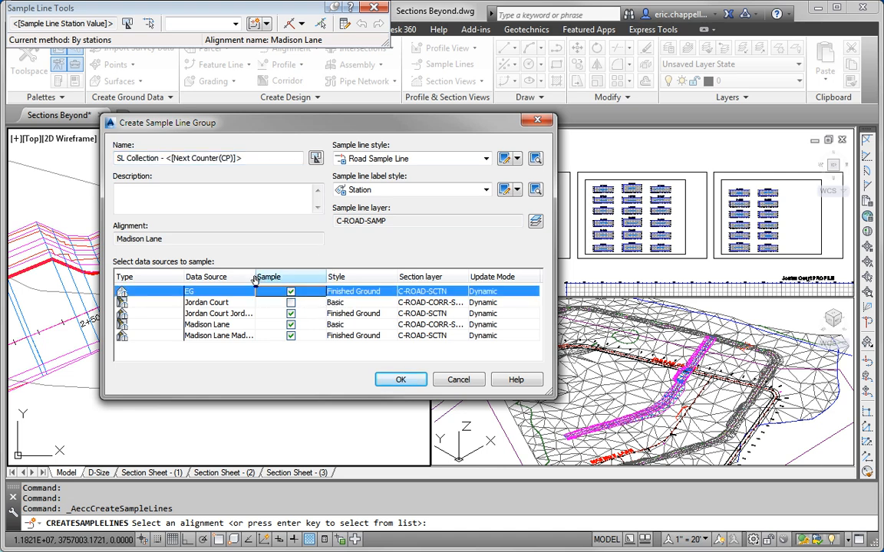
drag(255, 277, 283, 277)
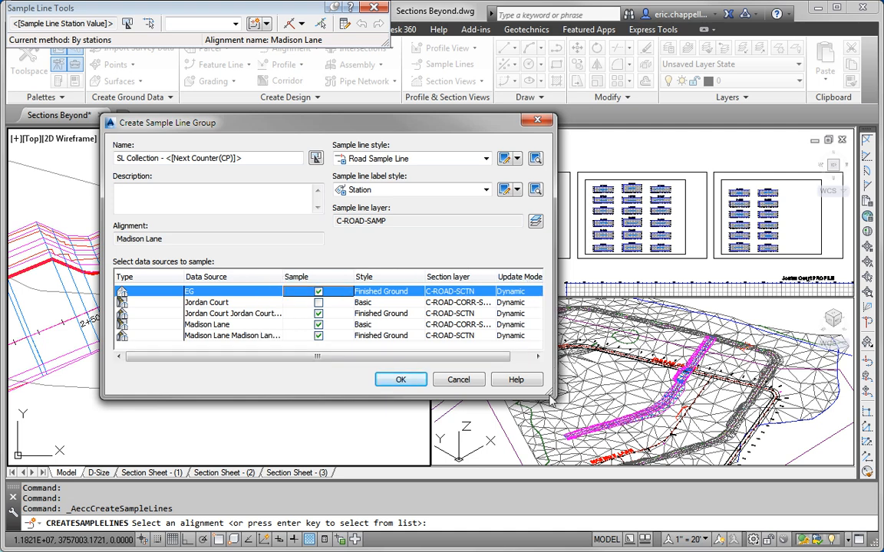
drag(549, 392, 733, 392)
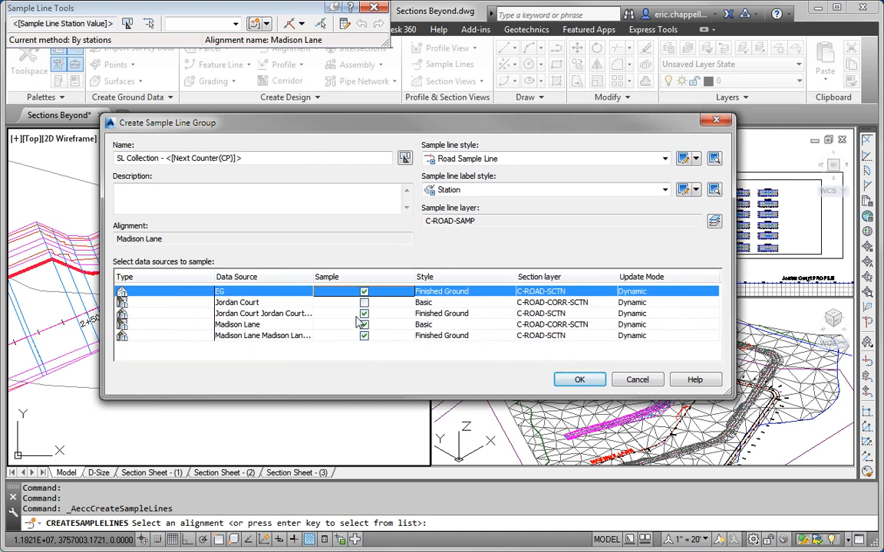
drag(313, 283, 349, 283)
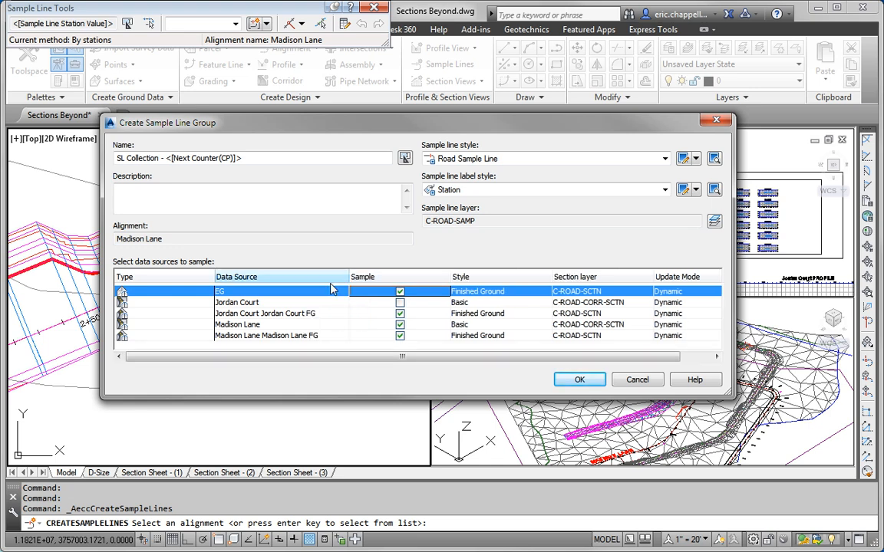
Create the sample line group with only EG and the Madison Lane corridor as sampled data sources
click(400, 313)
click(399, 324)
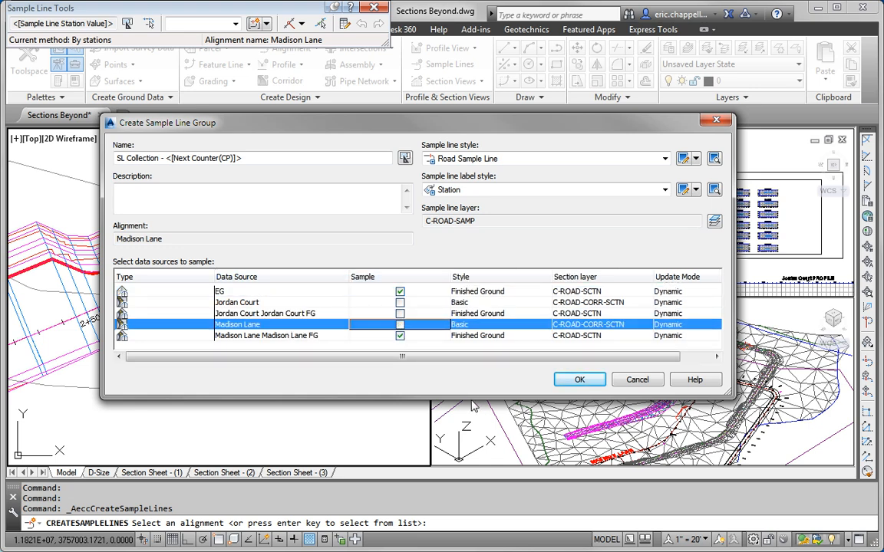
click(400, 336)
click(400, 325)
click(581, 380)
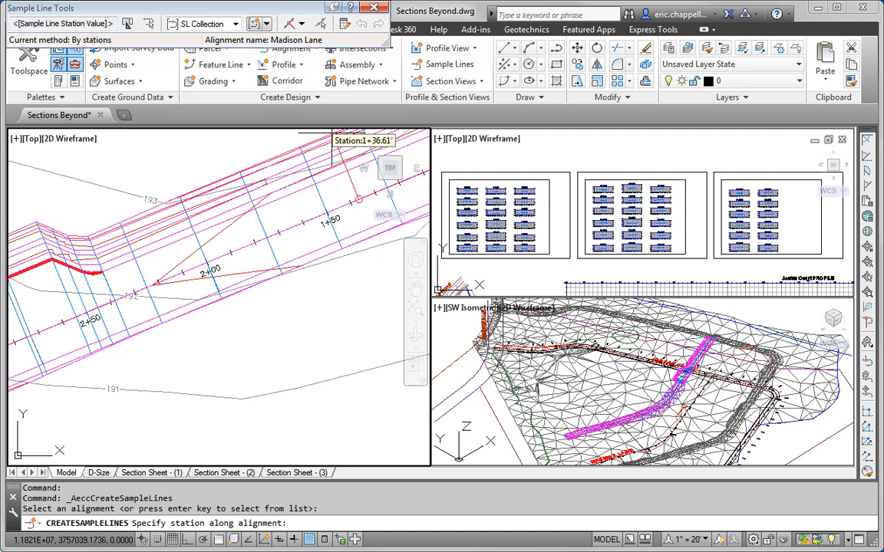
Create sample lines from all Madison Lane corridor stations, keeping the default swath widths, and finish the sample line tools
drag(265, 9, 421, 173)
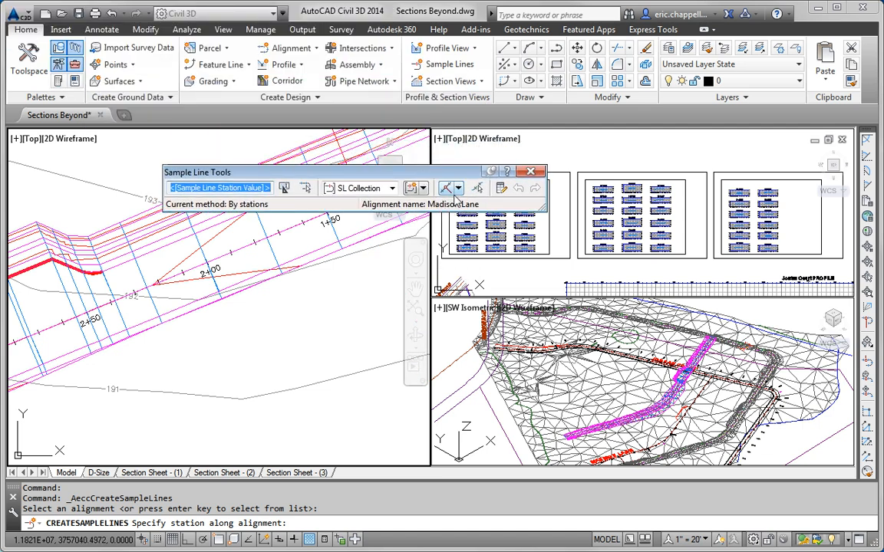
click(458, 189)
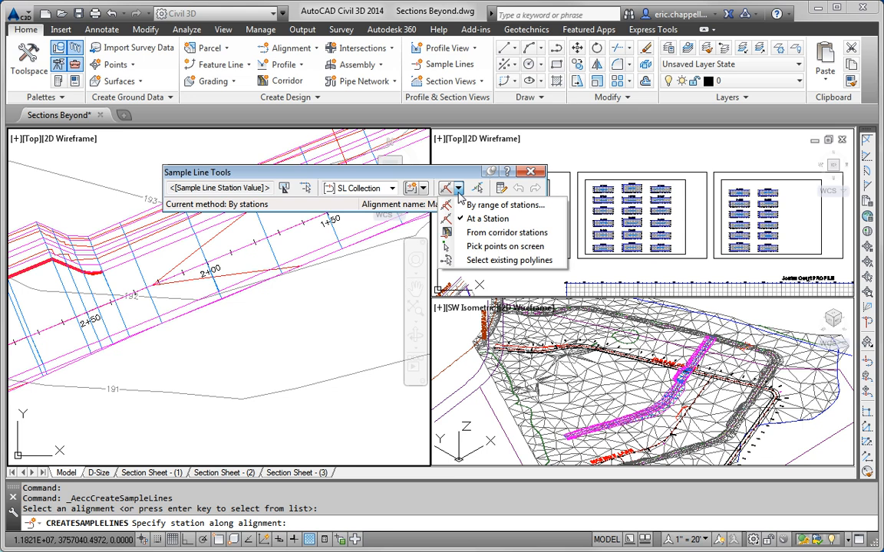
click(483, 234)
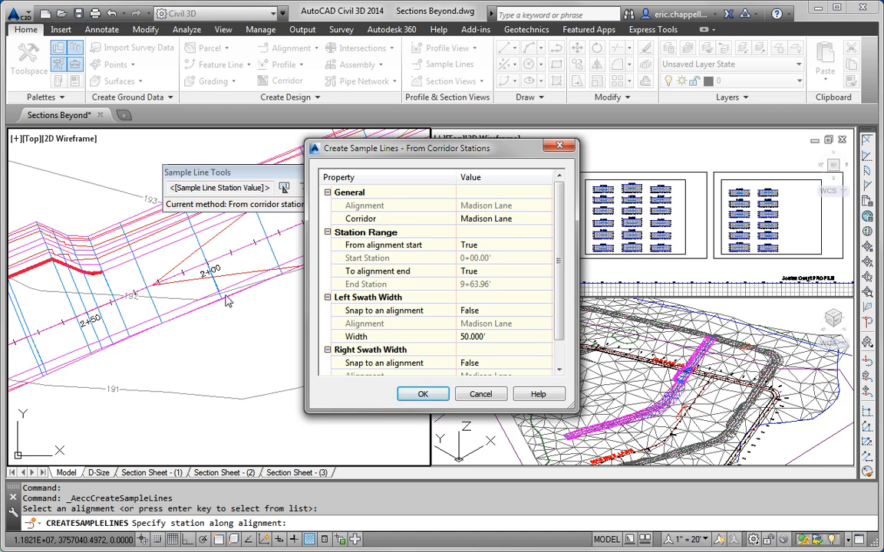
click(422, 394)
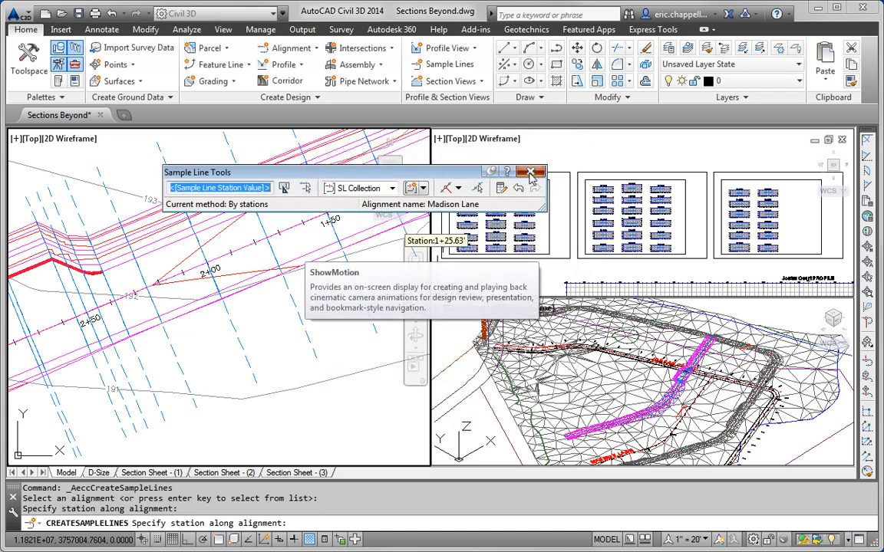
key(Return)
click(284, 322)
Show the Toolspace and open the properties of the sample line group under the Madison Lane centerline alignment
scroll(264, 326, down, 4)
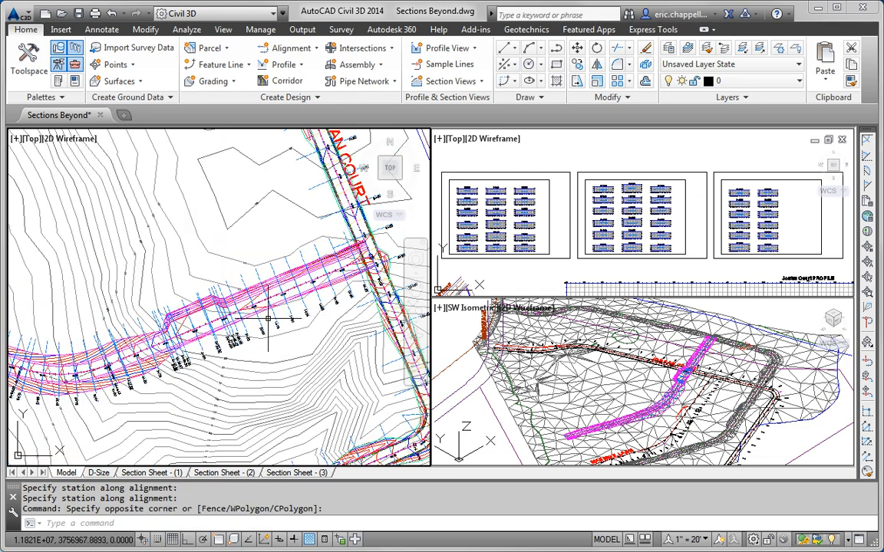
scroll(261, 325, up, 4)
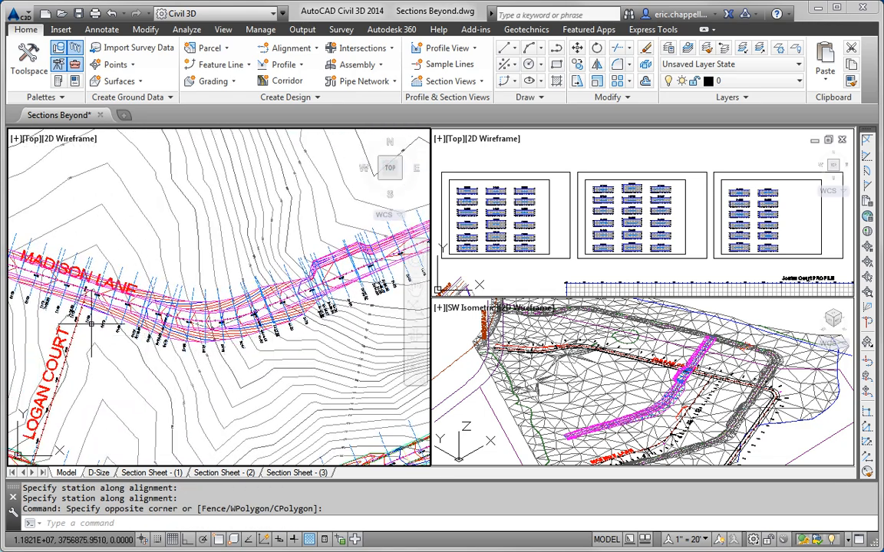
middle_drag(167, 320, 121, 305)
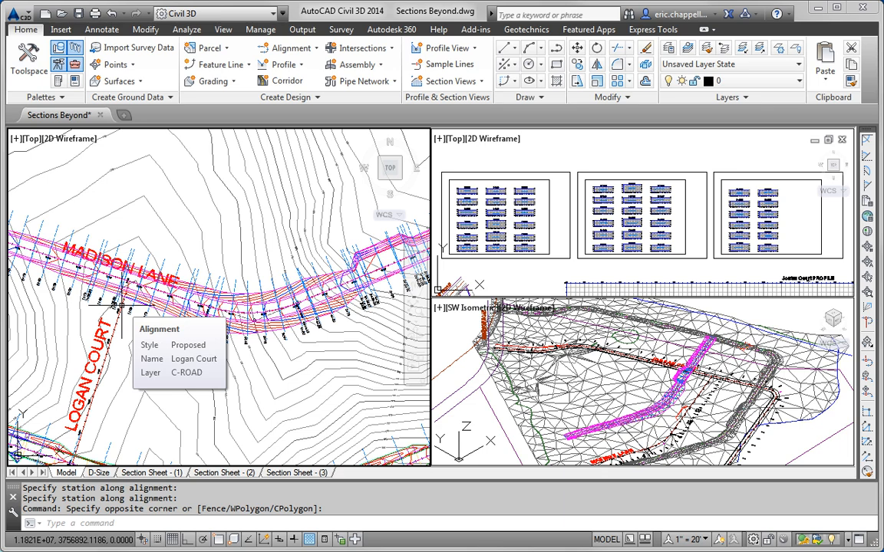
scroll(214, 289, down, 5)
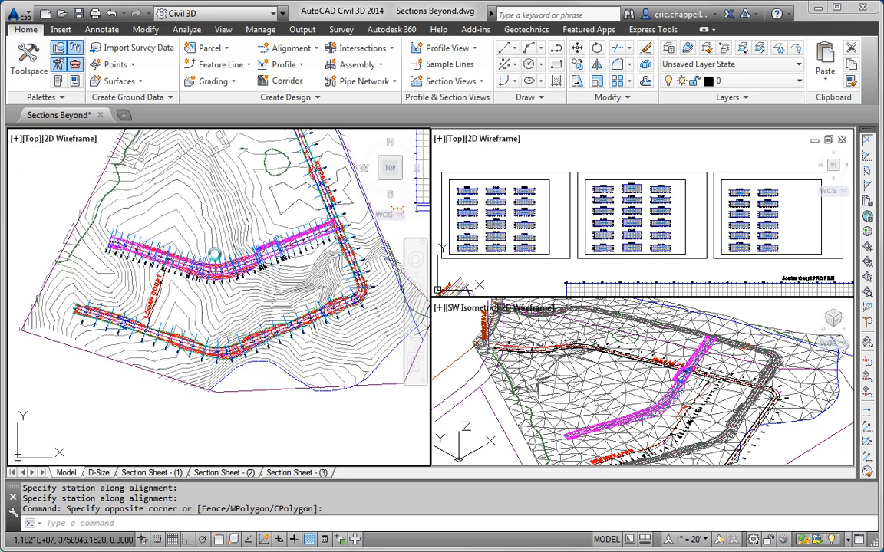
click(34, 79)
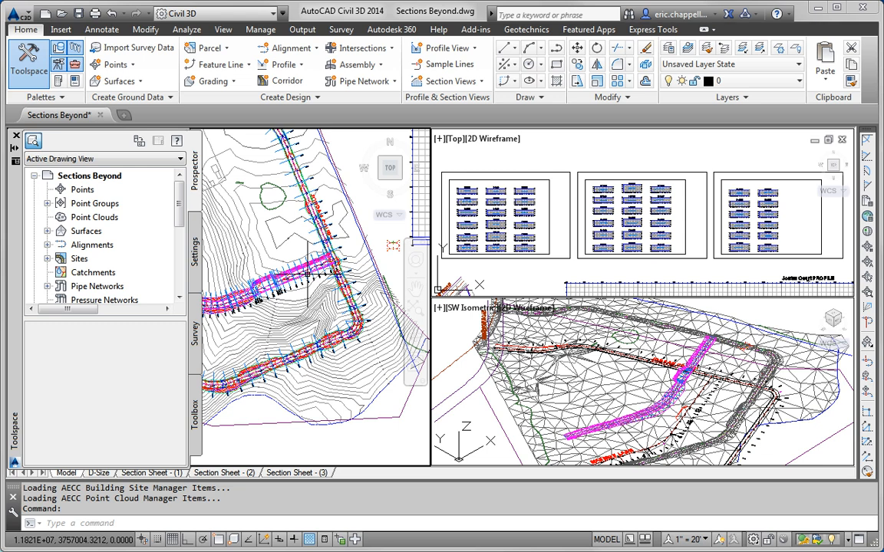
mouse_move(308, 274)
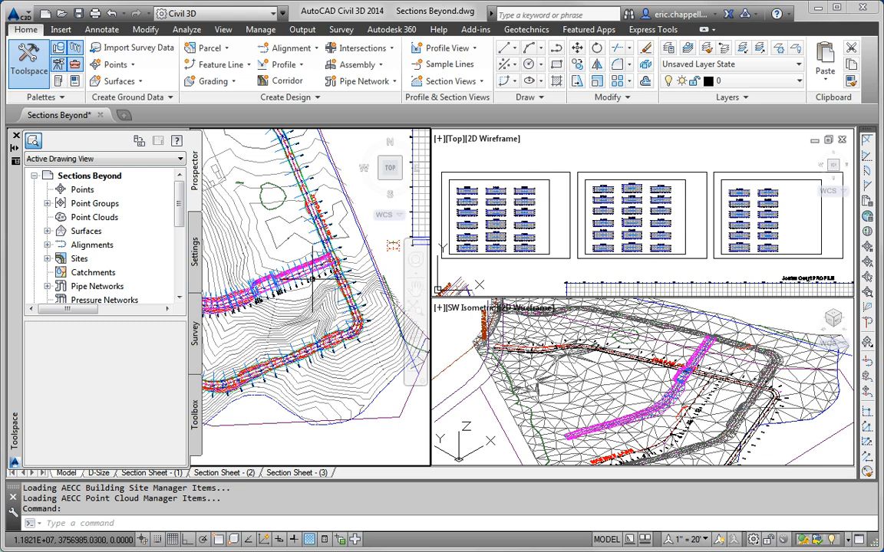
middle_drag(279, 253, 313, 237)
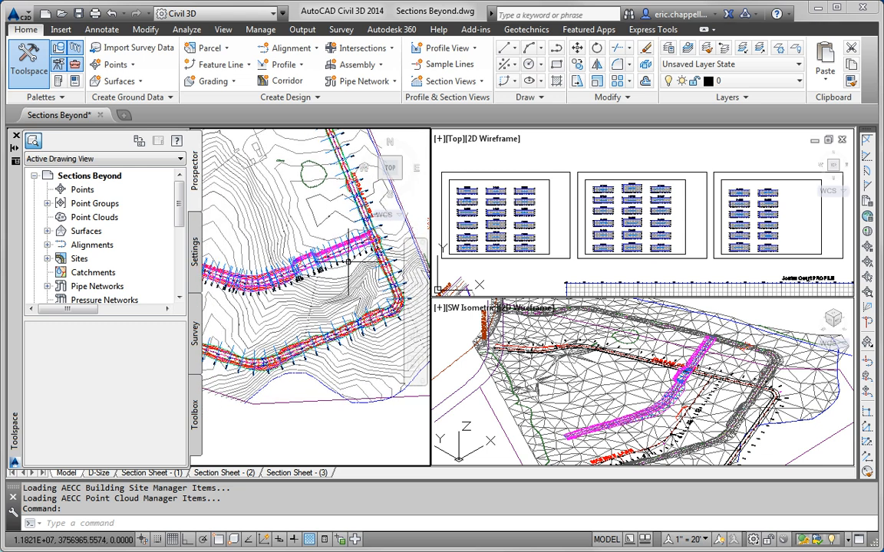
click(48, 245)
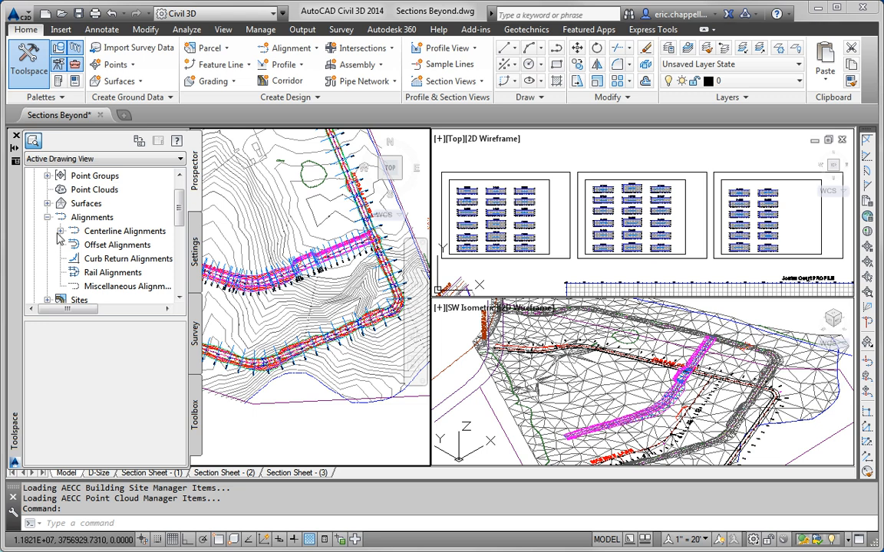
click(60, 231)
click(73, 273)
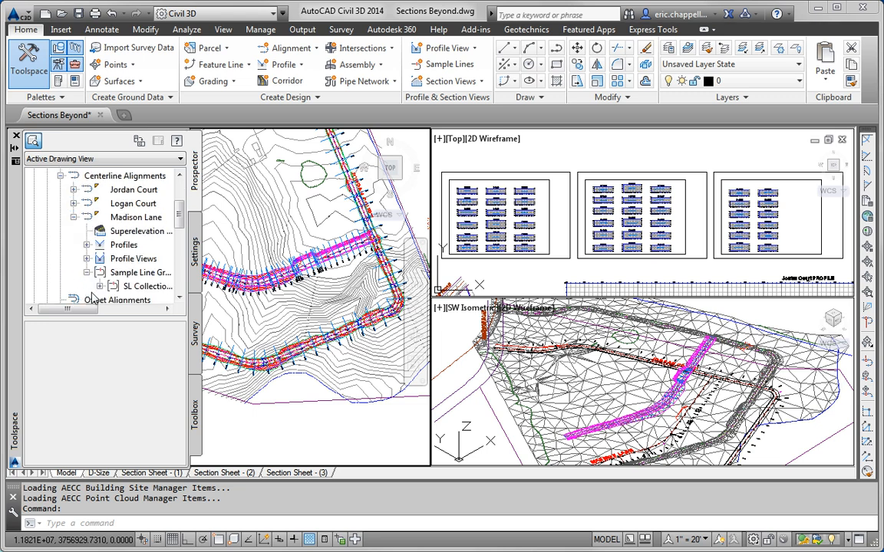
right_click(147, 288)
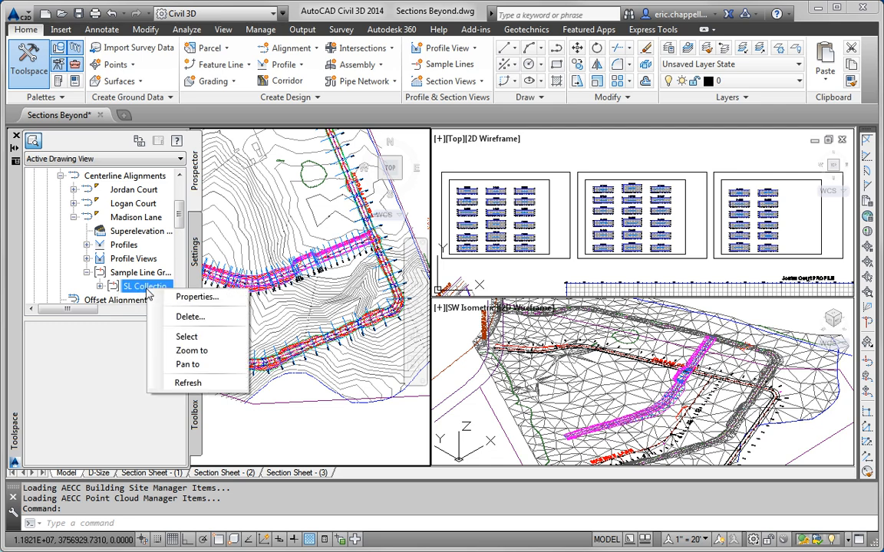
click(198, 296)
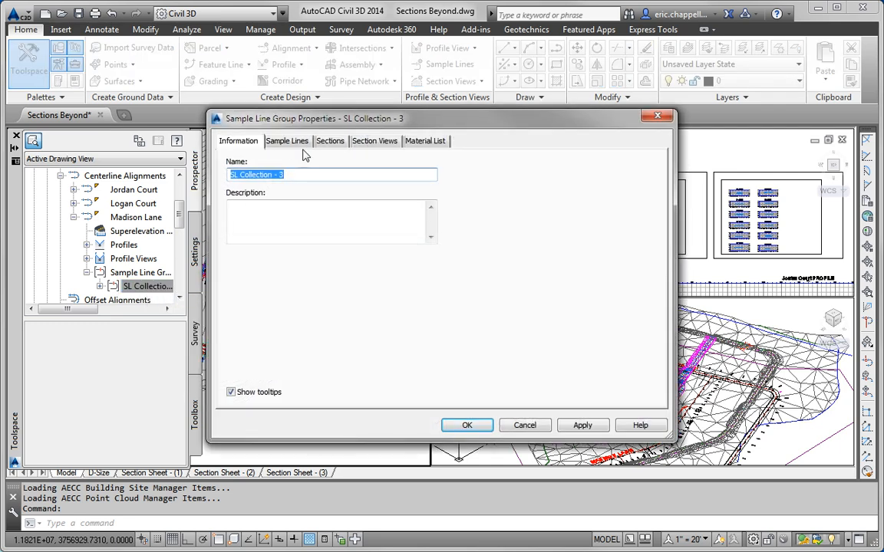
Assign the _No Display style to all sample lines in the Madison Lane group
click(299, 148)
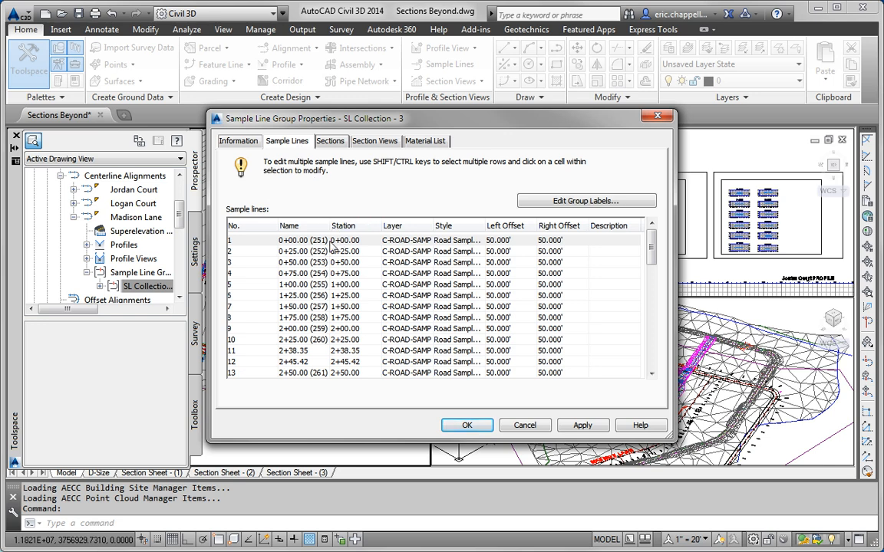
click(247, 240)
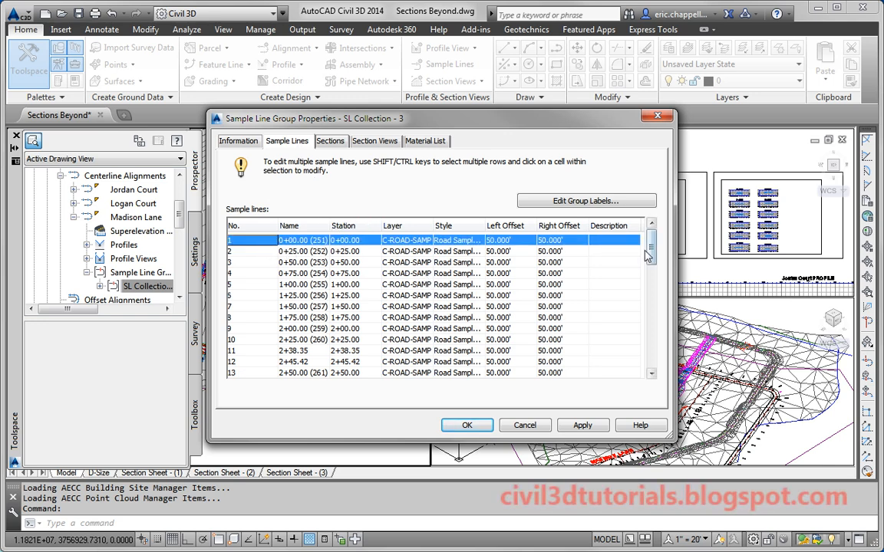
scroll(652, 388, down, 13)
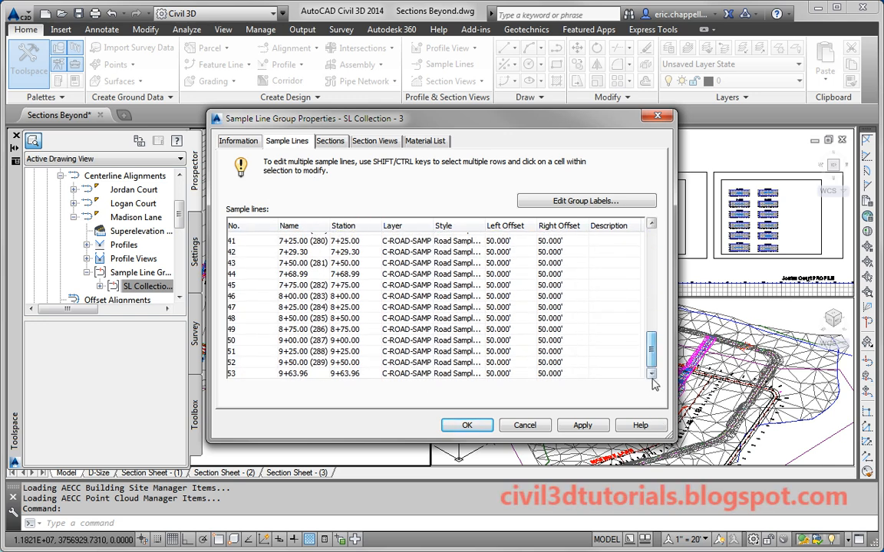
shift+click(253, 374)
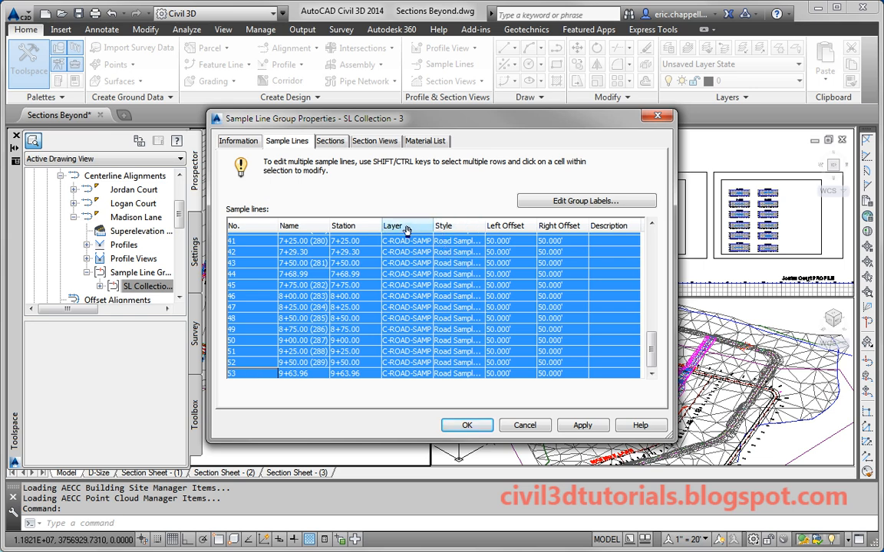
click(464, 241)
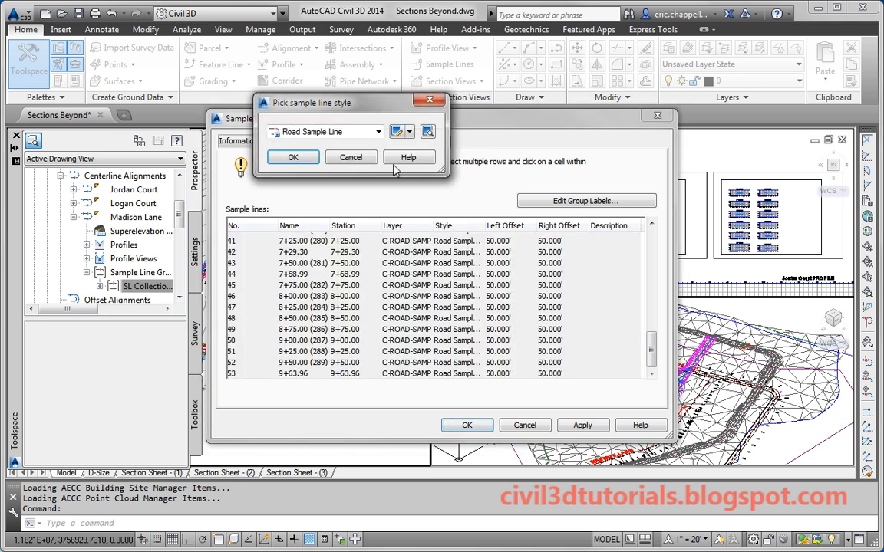
click(316, 130)
click(307, 142)
click(293, 157)
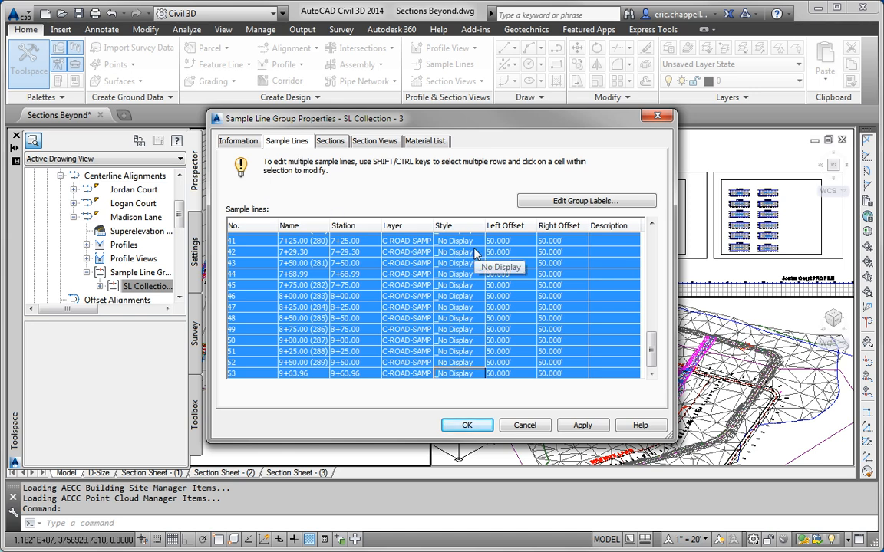
Remove the Station labels from the Madison Lane sample line group and apply the group property changes
click(561, 203)
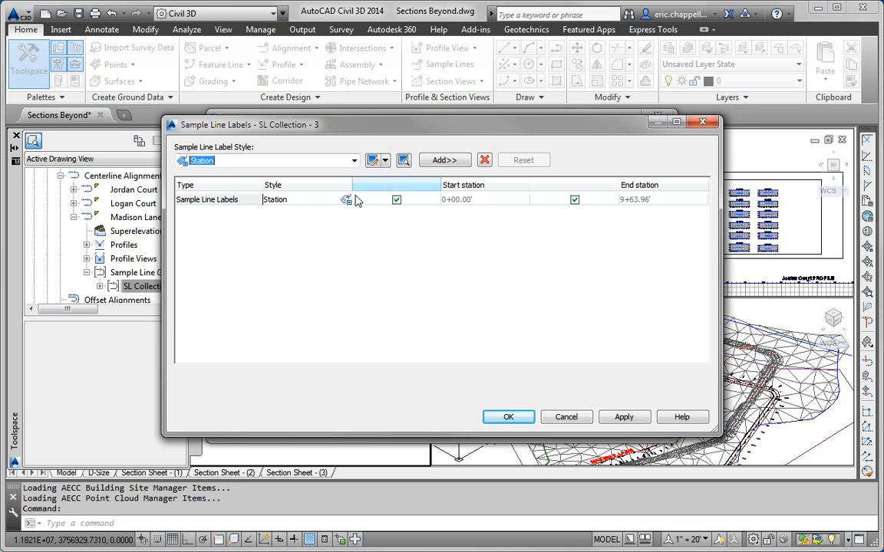
click(484, 160)
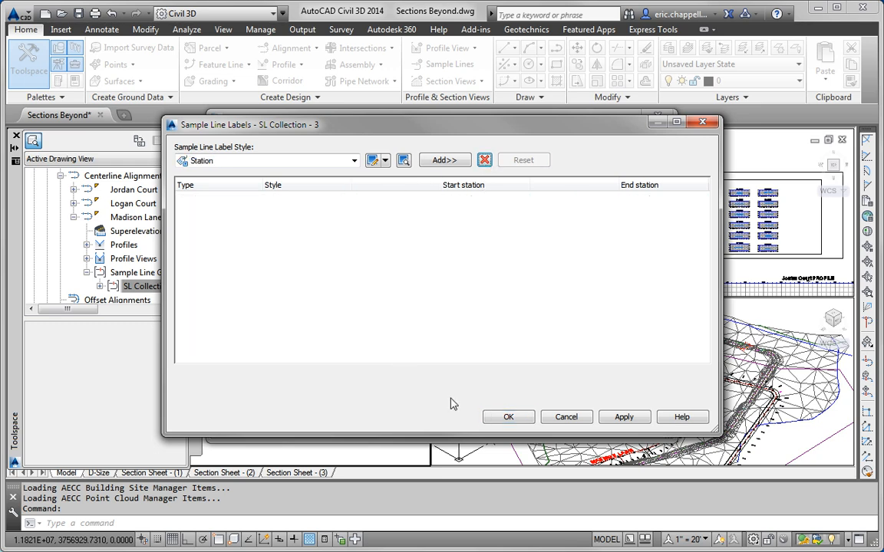
click(508, 416)
click(467, 426)
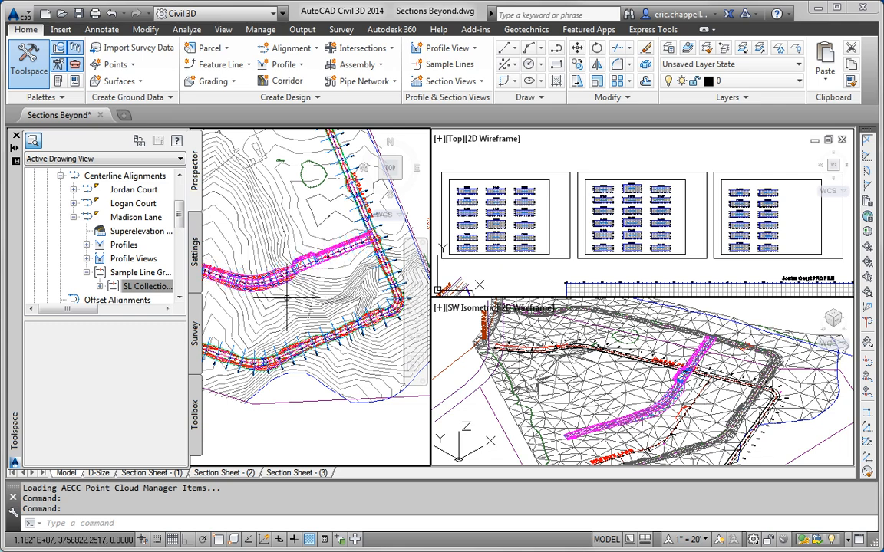
key(Escape)
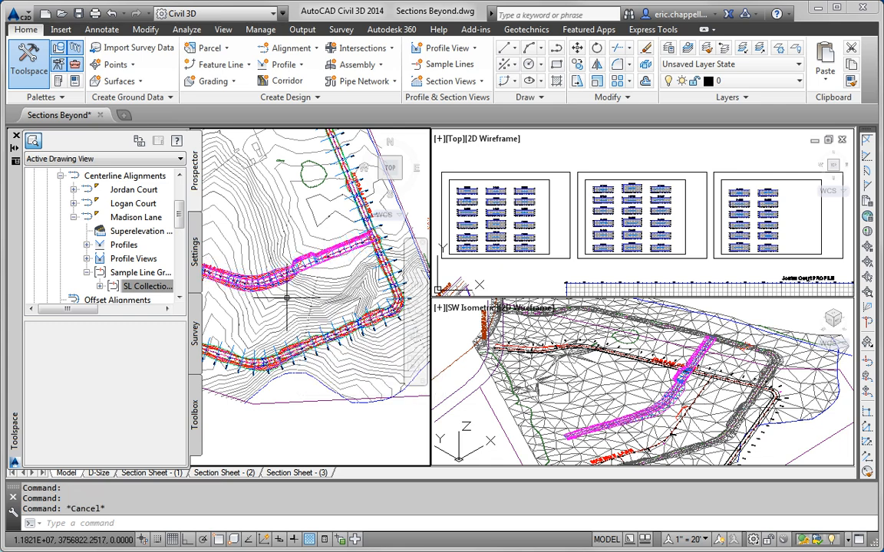
Create another sample line group on the Madison Lane alignment, sampling only EG and the Madison Lane corridor
scroll(287, 230, up, 4)
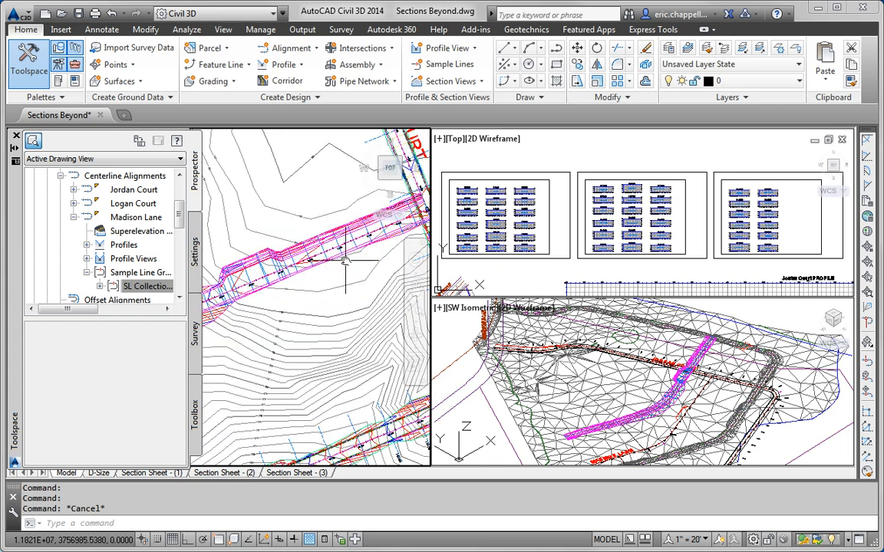
scroll(268, 329, up, 4)
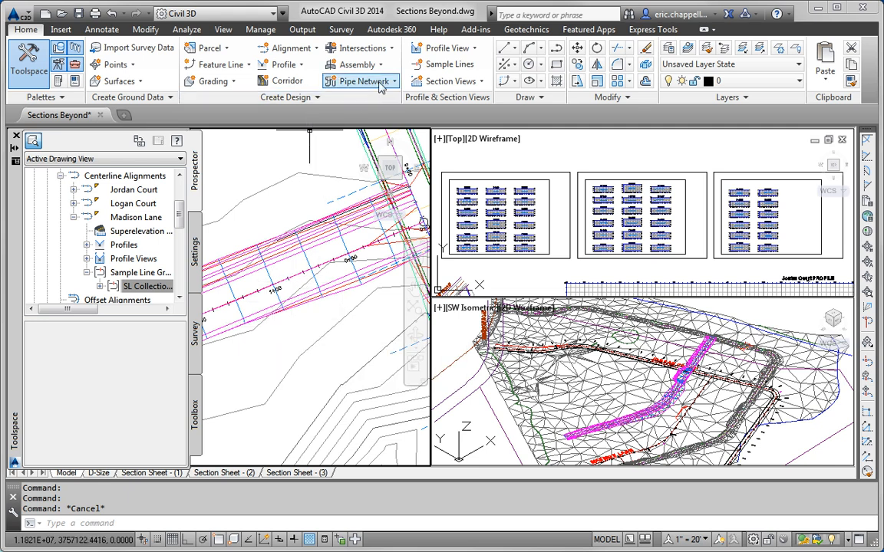
click(433, 67)
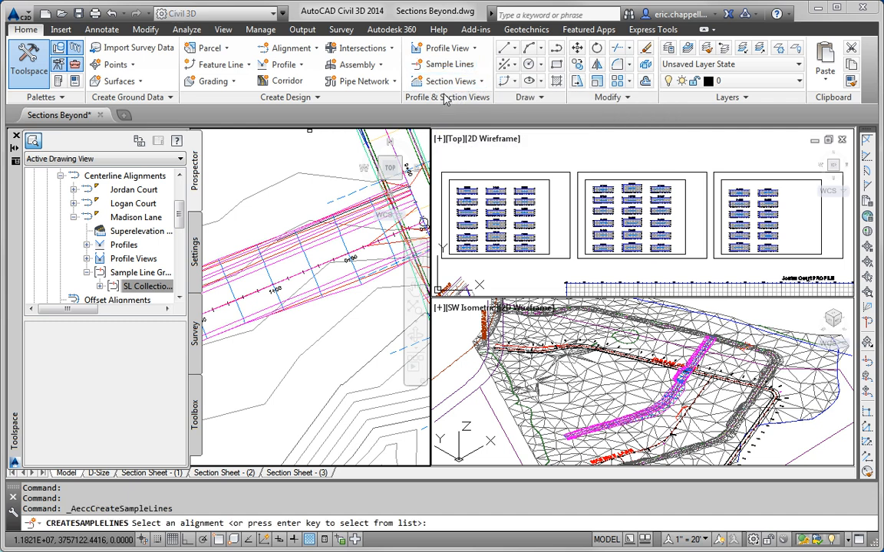
click(437, 69)
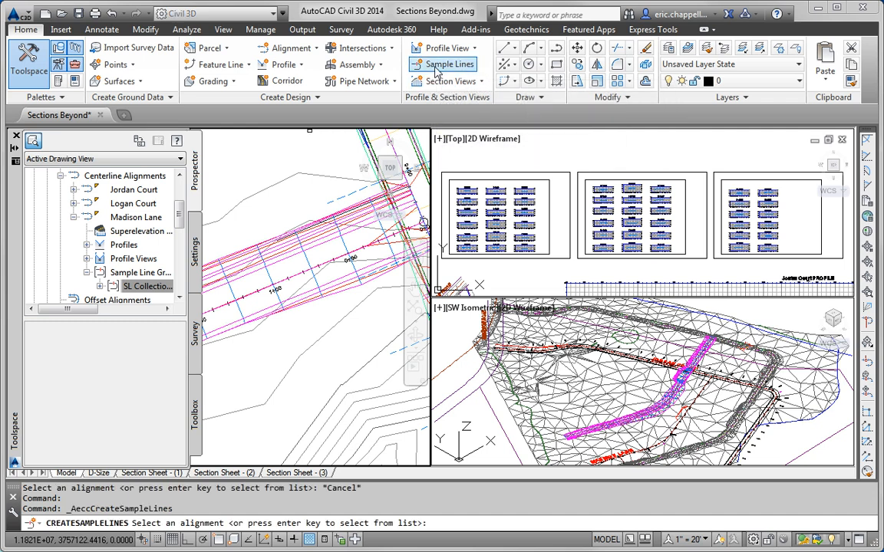
click(276, 287)
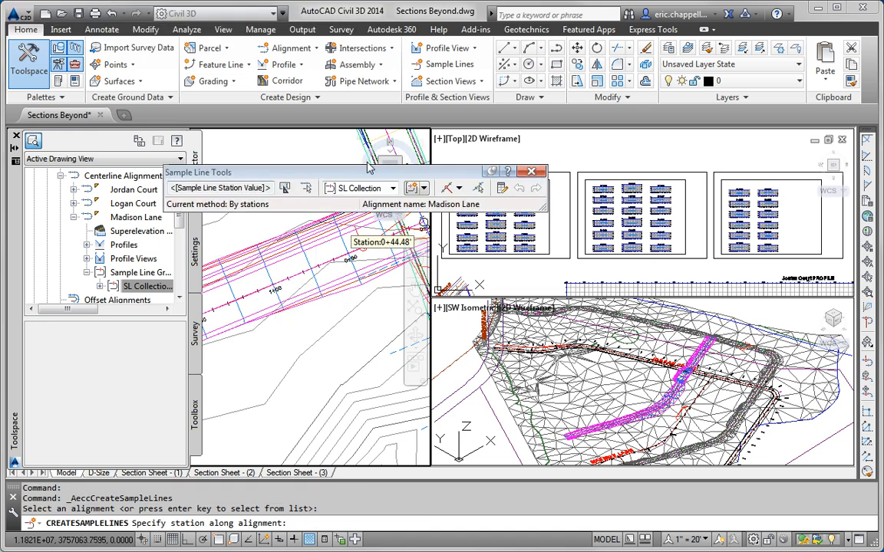
drag(414, 173, 339, 174)
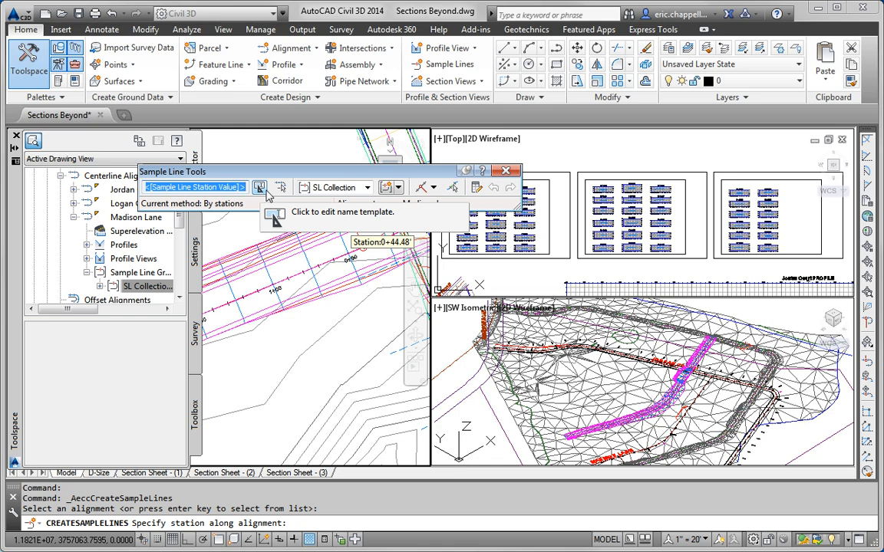
click(398, 188)
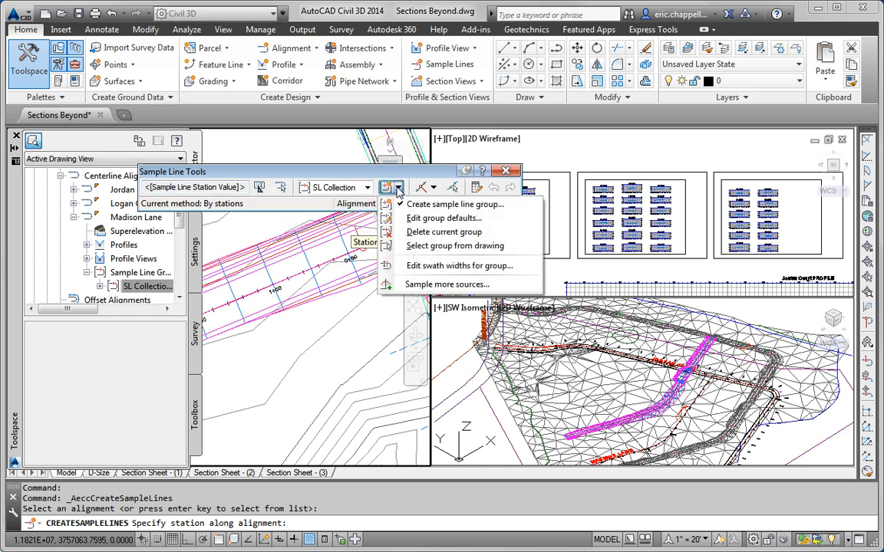
click(443, 204)
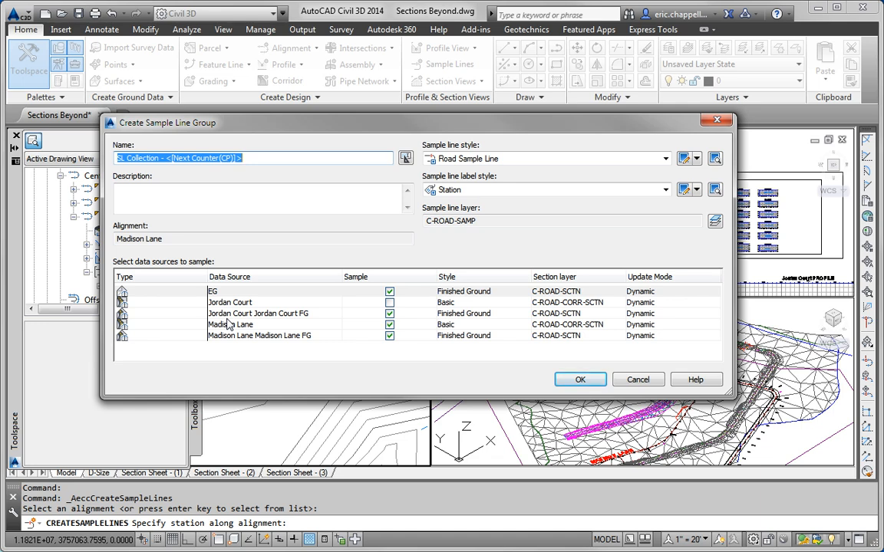
click(390, 313)
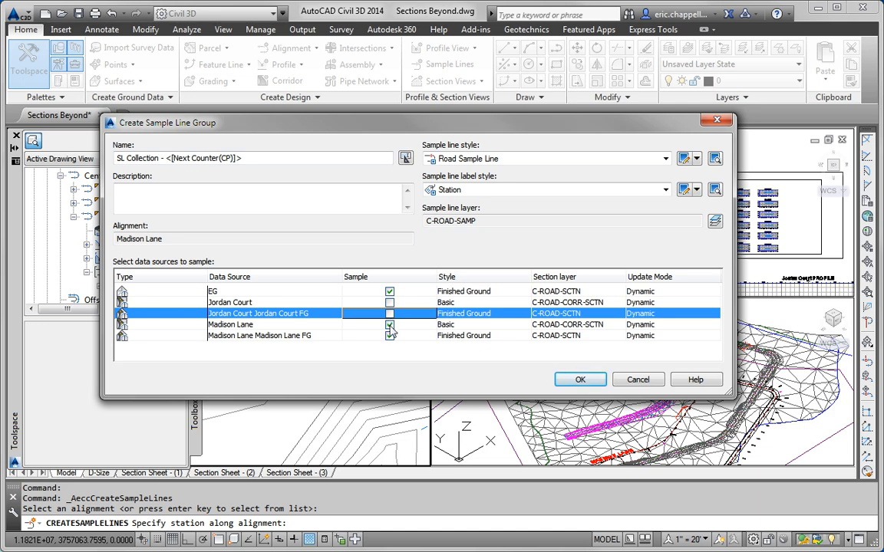
click(390, 324)
click(390, 335)
click(389, 325)
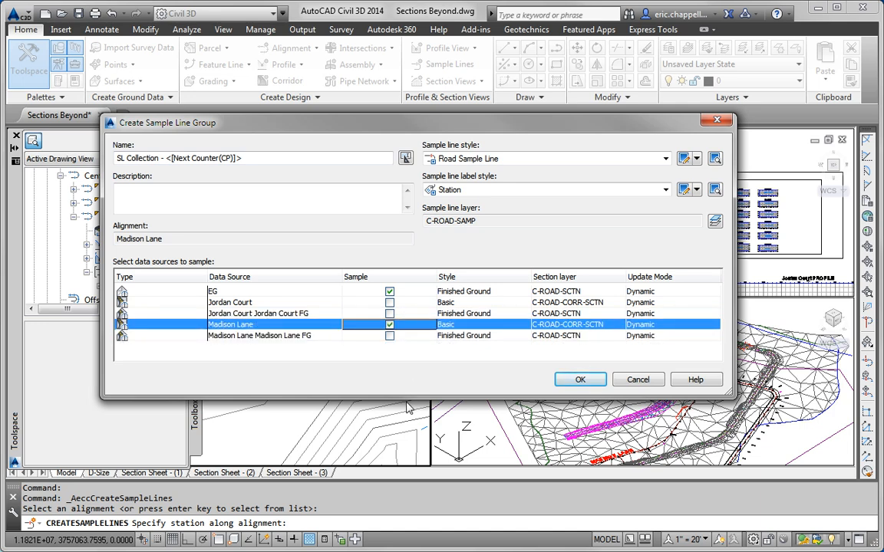
click(580, 380)
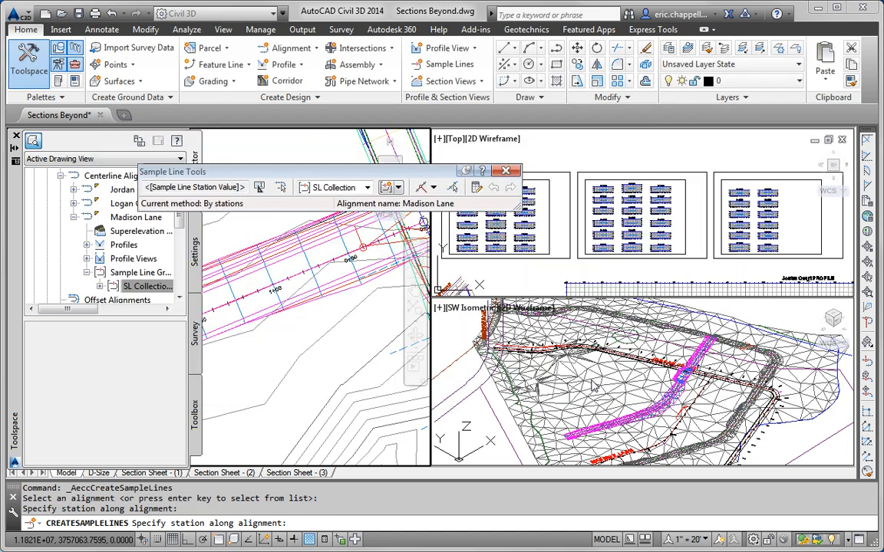
Choose sampling by range of stations and enable sampling increments of 50' along both tangents and curves
click(433, 188)
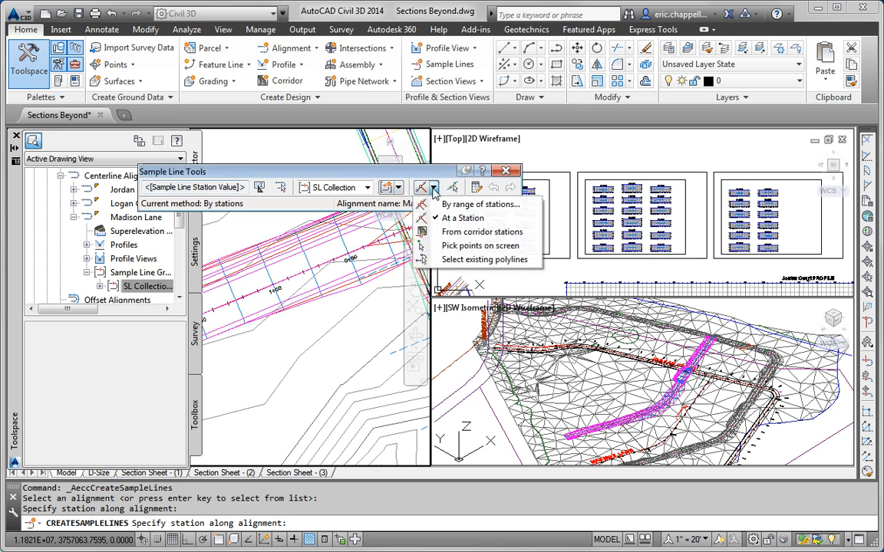
click(485, 205)
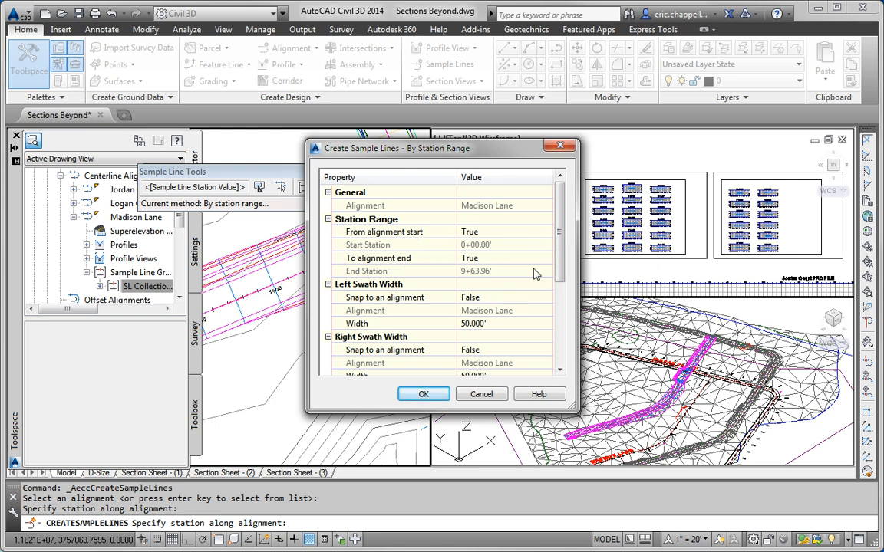
drag(559, 276, 559, 360)
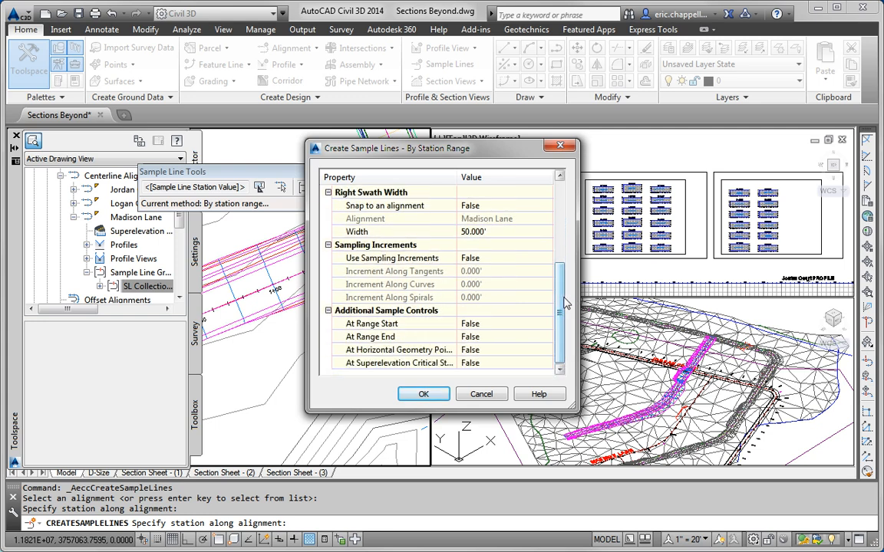
scroll(563, 304, up, 1)
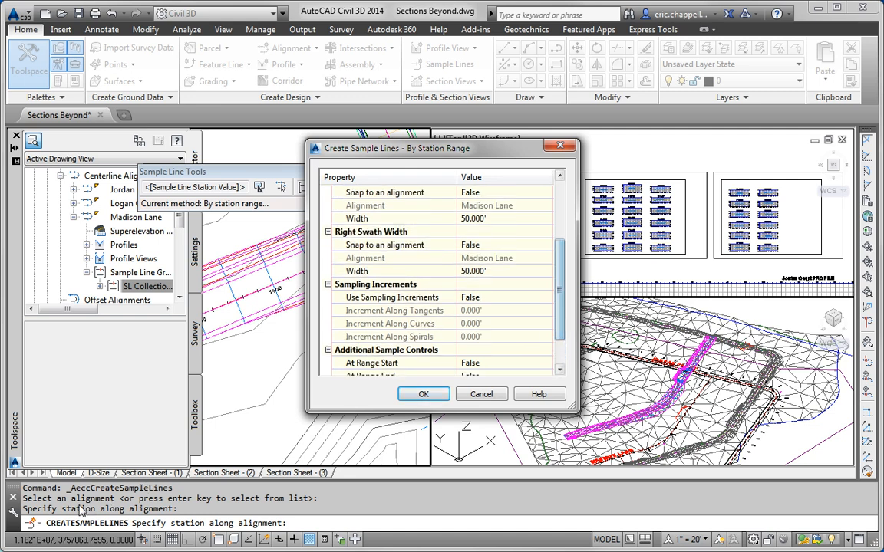
scroll(353, 291, down, 1)
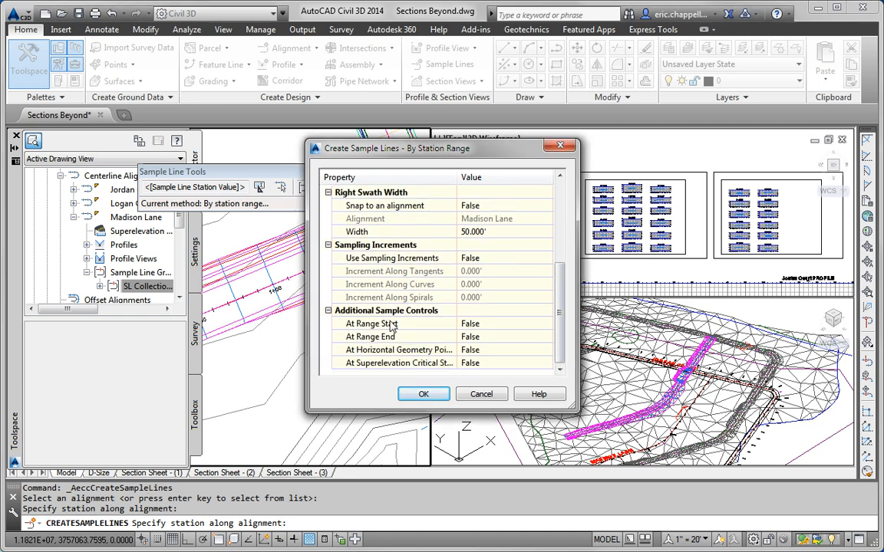
click(468, 258)
click(469, 258)
click(479, 283)
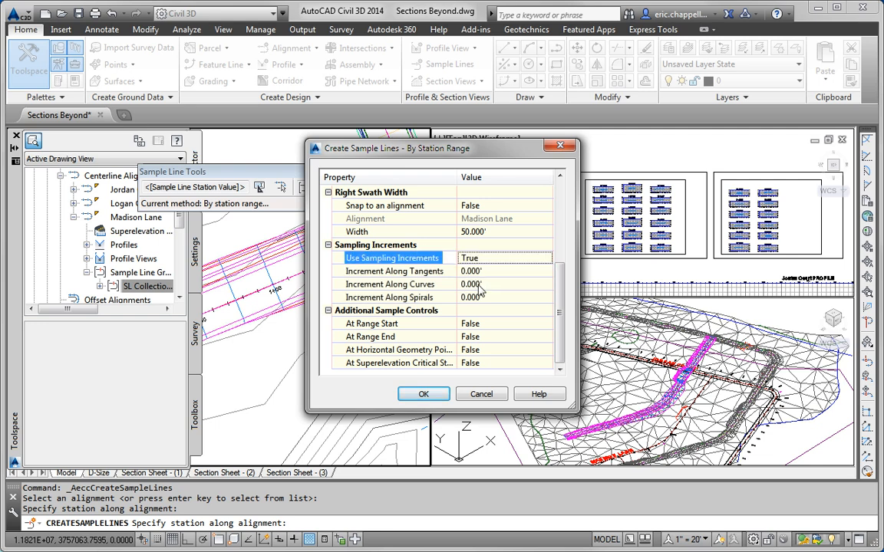
click(485, 271)
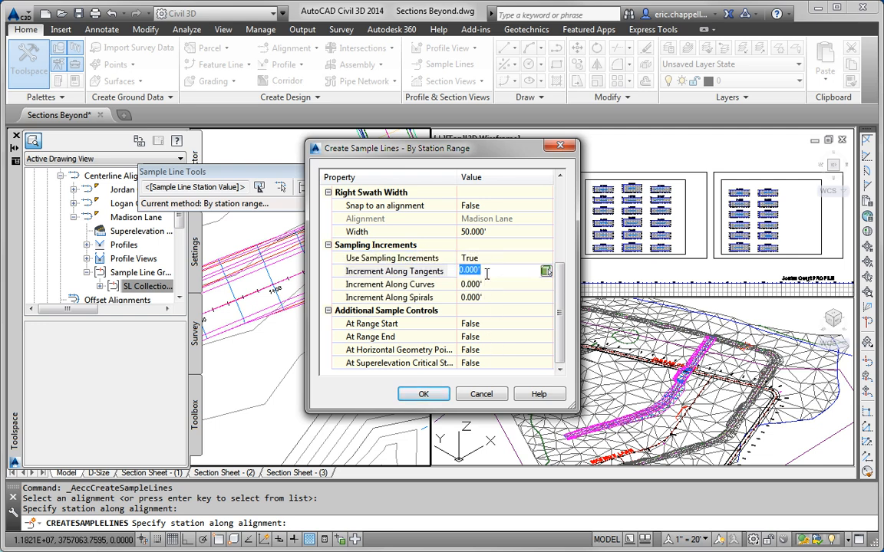
text(50)
click(465, 283)
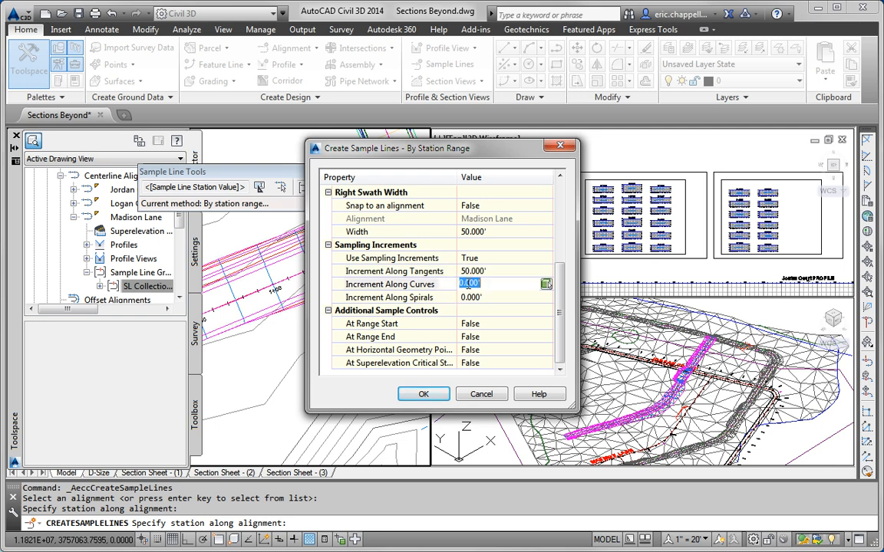
text(50)
click(483, 297)
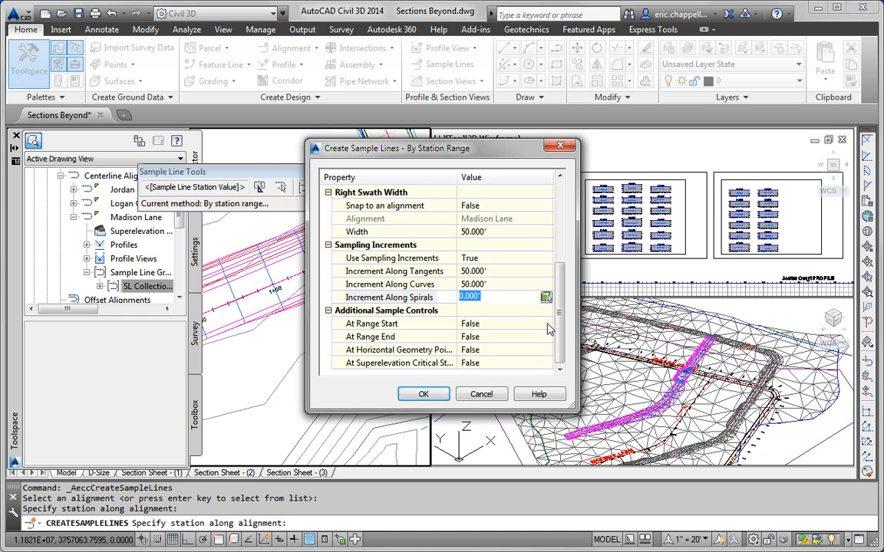
Include sample lines at the range start and range end, create the lines, and finish the sample line tools
click(491, 323)
click(495, 323)
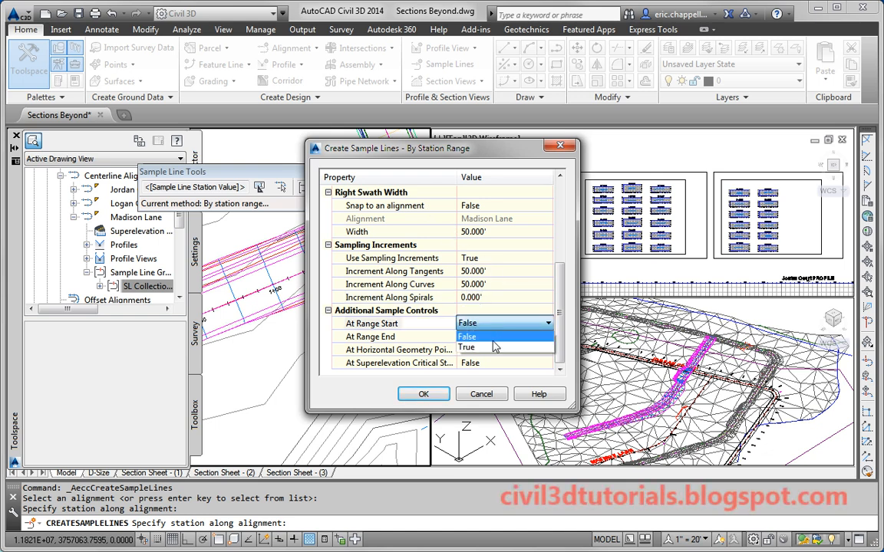
click(491, 347)
click(491, 336)
click(494, 336)
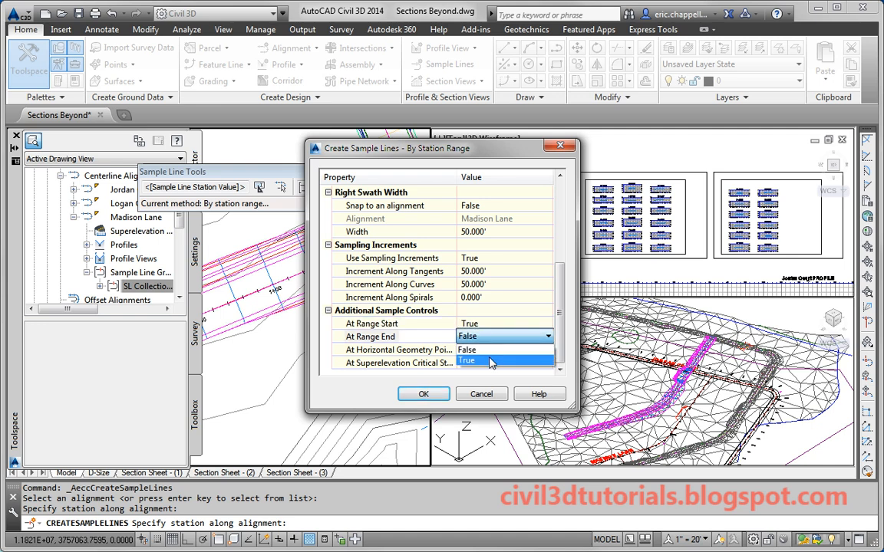
click(491, 362)
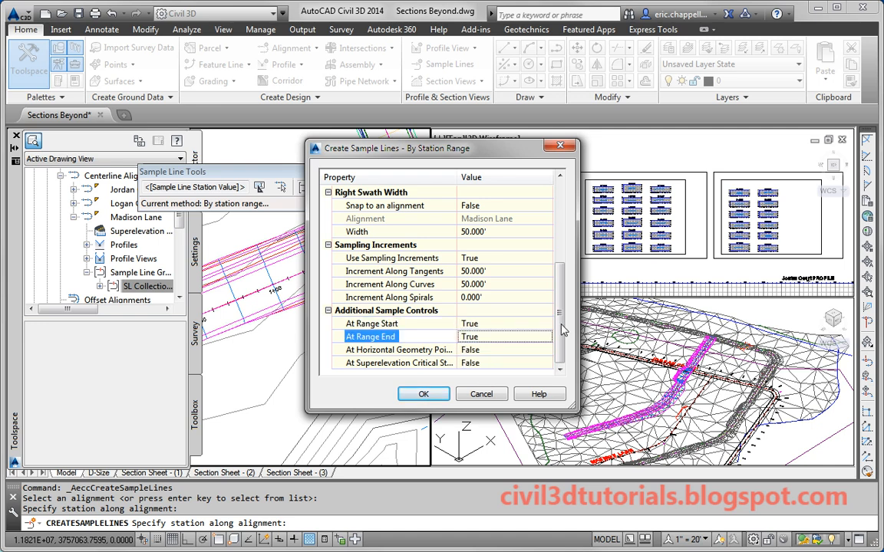
click(446, 398)
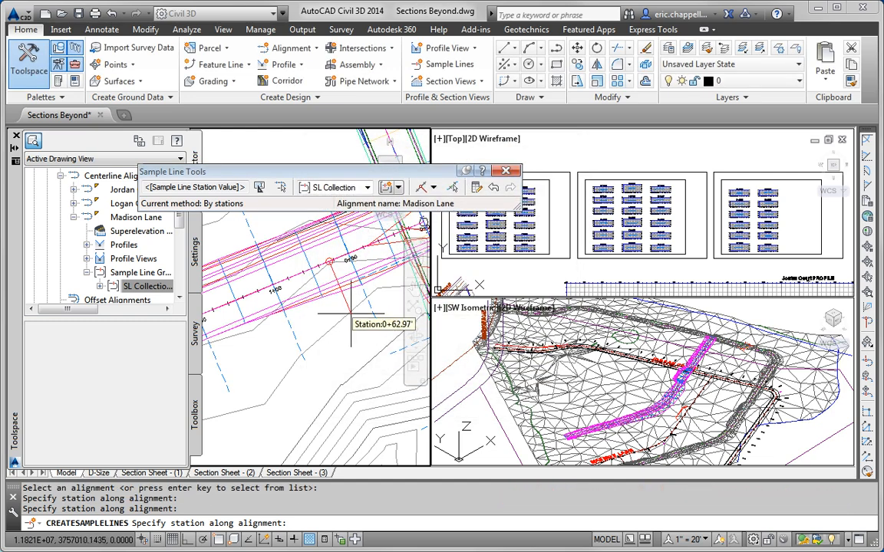
key(Escape)
Examine the new sample lines and their station labels along Madison Lane and at its intersection with Jordan Court
middle_drag(351, 313, 334, 327)
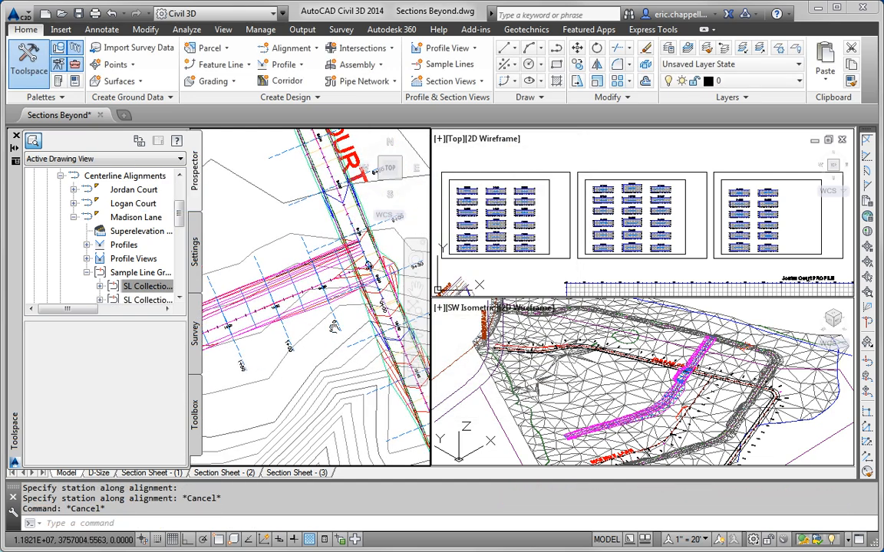
scroll(291, 295, up, 5)
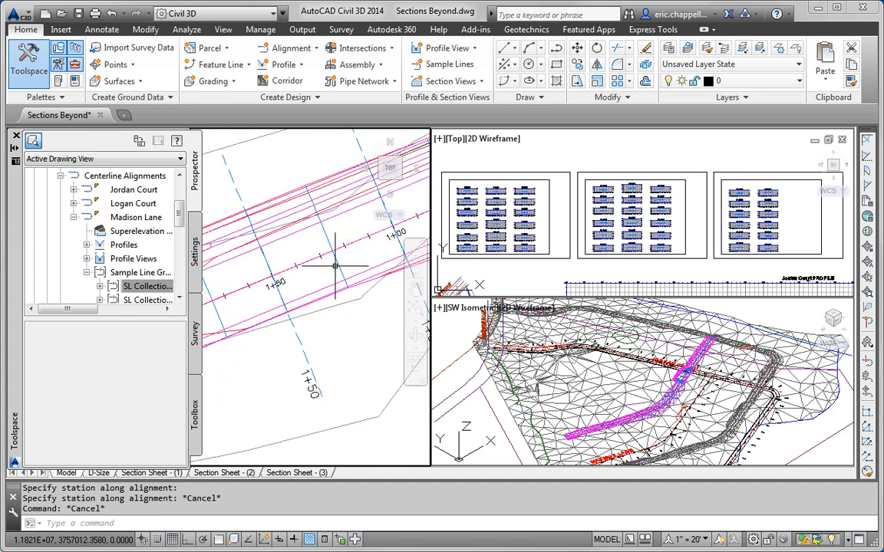
scroll(314, 299, down, 3)
scroll(306, 295, down, 3)
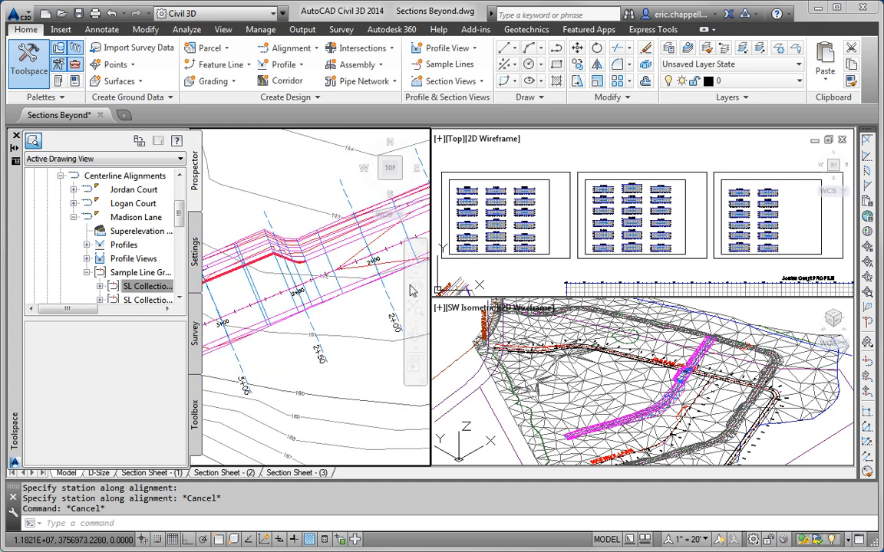
scroll(410, 290, down, 2)
scroll(337, 353, up, 2)
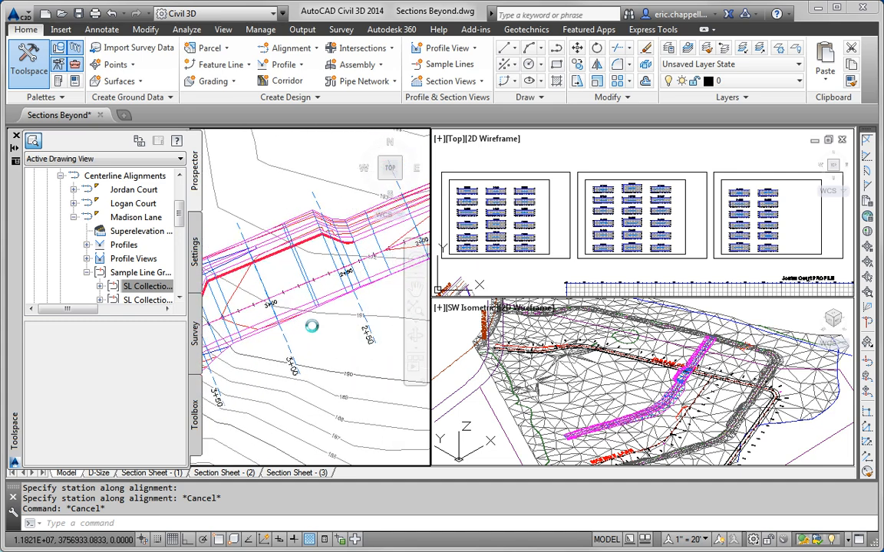
scroll(312, 326, down, 2)
scroll(251, 347, up, 2)
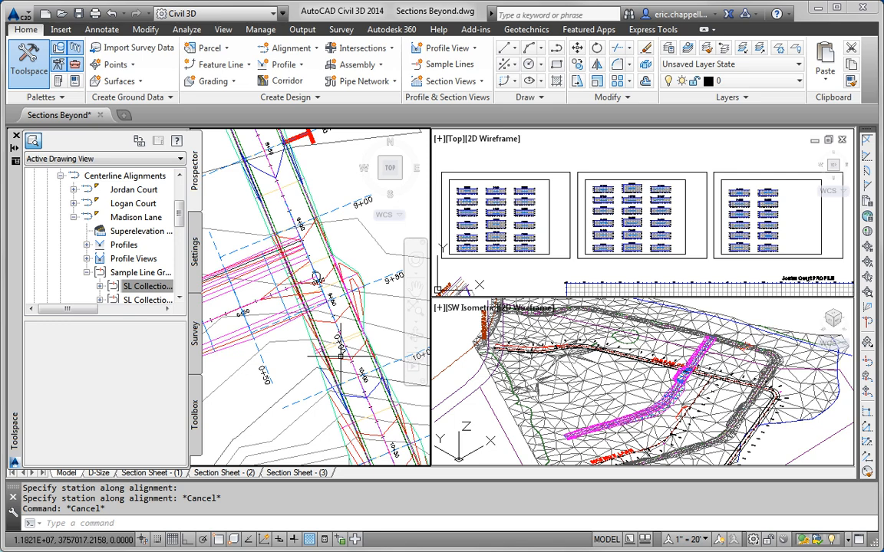
scroll(336, 348, up, 2)
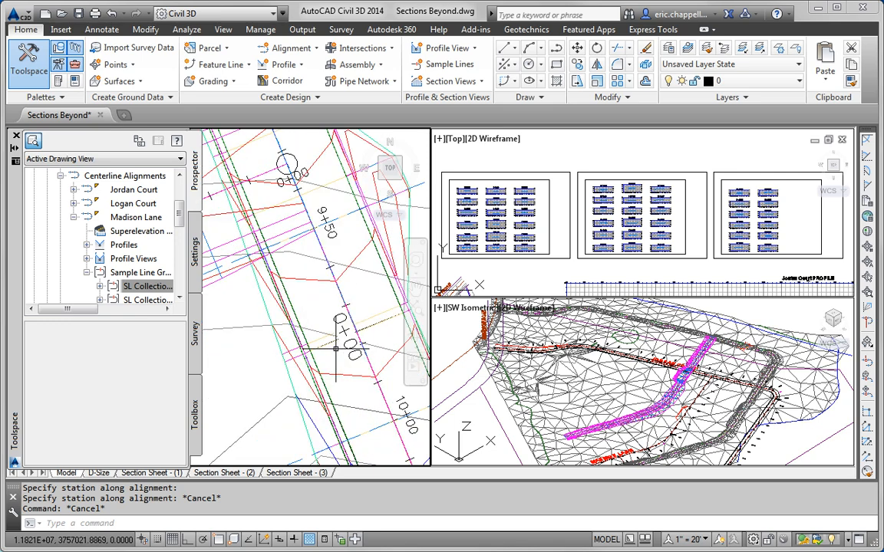
scroll(335, 349, down, 3)
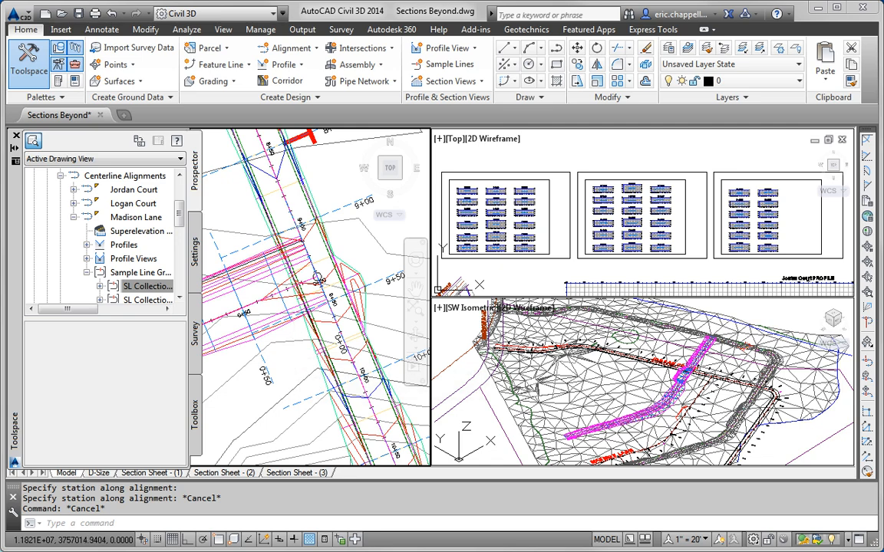
Create a single section view for the Madison Lane alignment at station 0+00.00 from SL Collection - 3 and place it in empty drawing space
scroll(294, 357, down, 2)
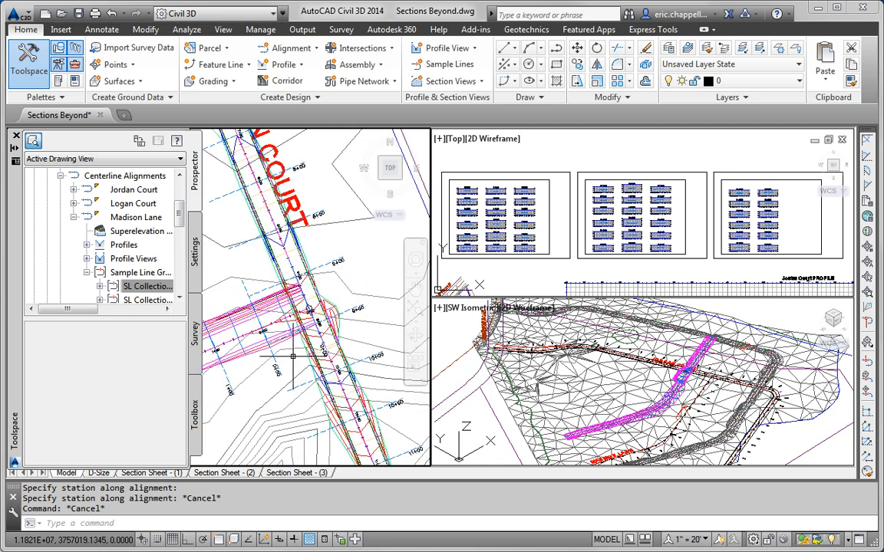
scroll(295, 353, down, 2)
scroll(295, 352, down, 3)
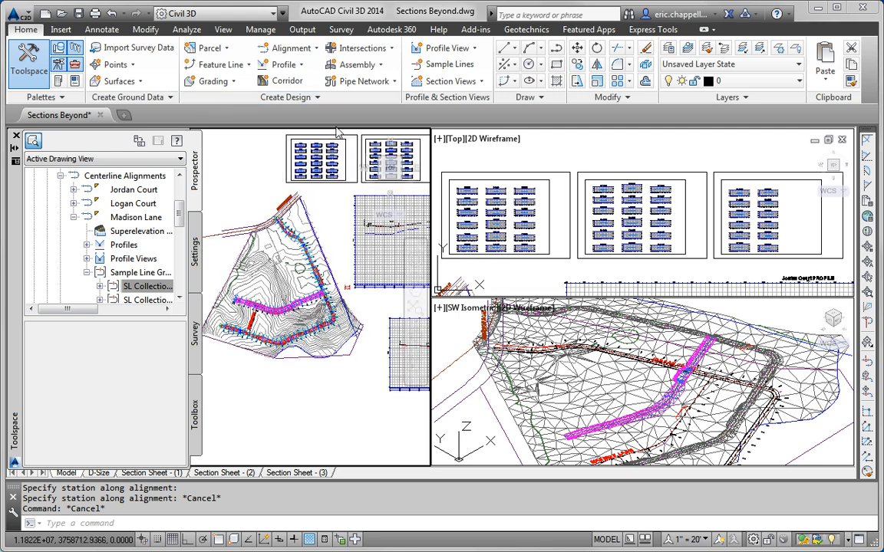
click(447, 82)
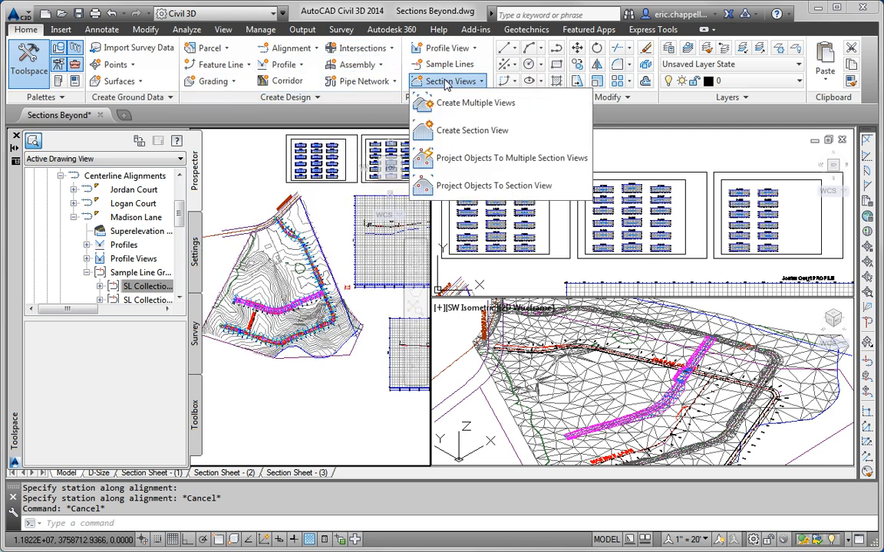
click(462, 134)
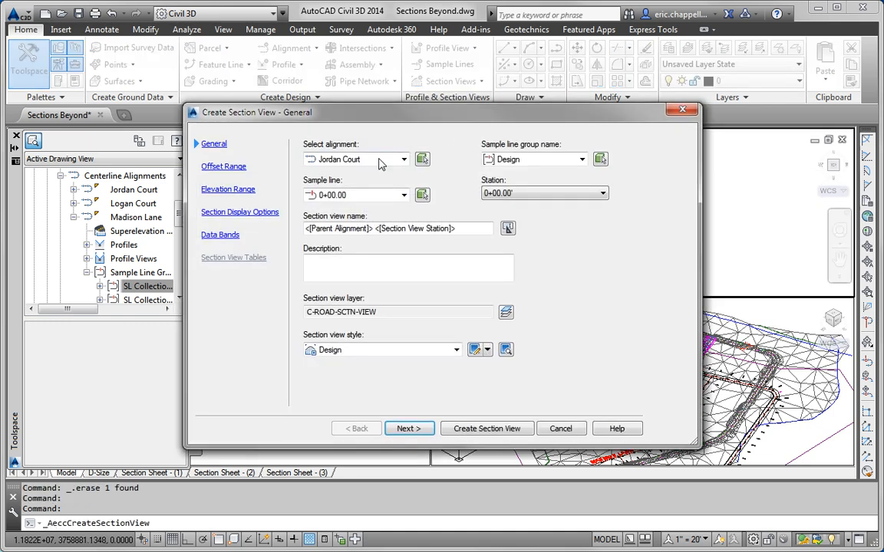
click(361, 159)
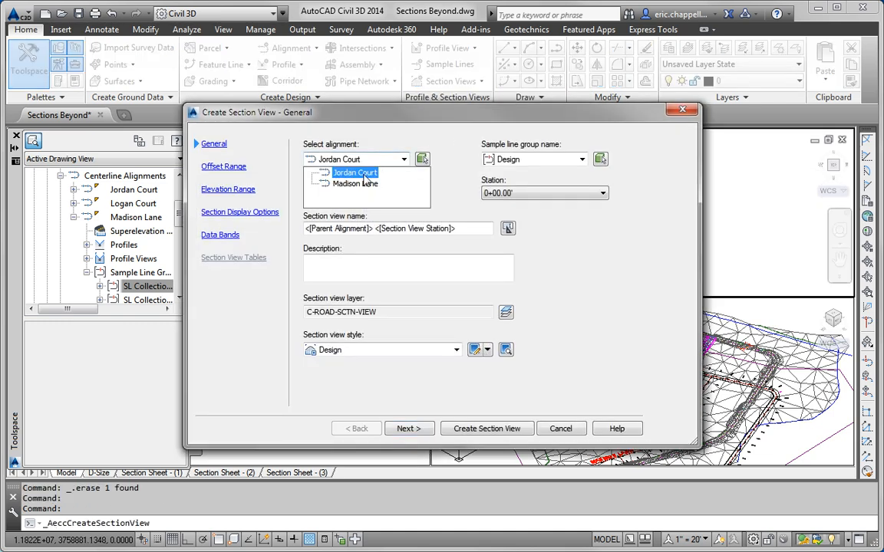
click(346, 179)
click(582, 160)
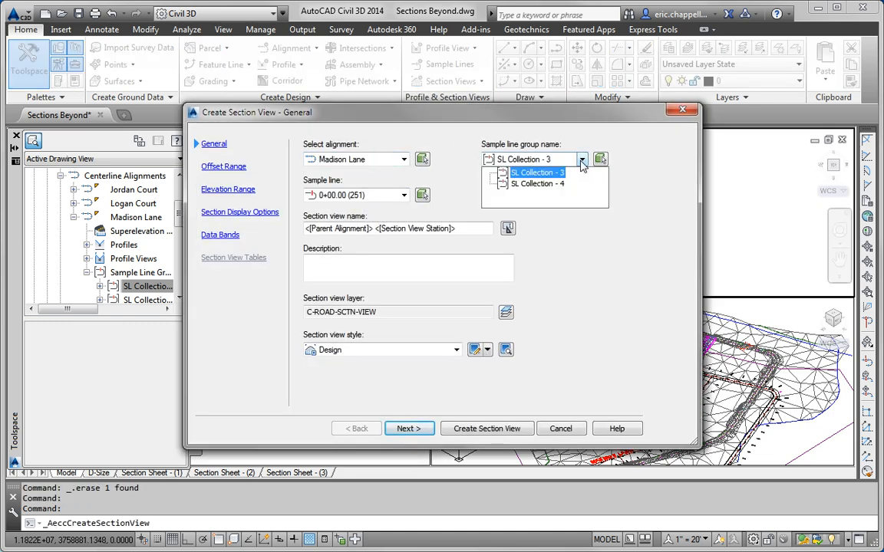
click(581, 169)
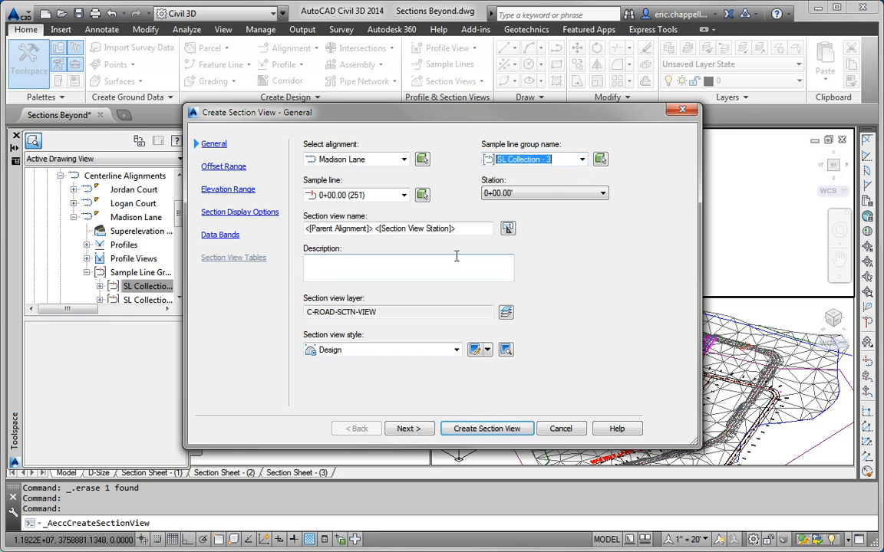
click(483, 428)
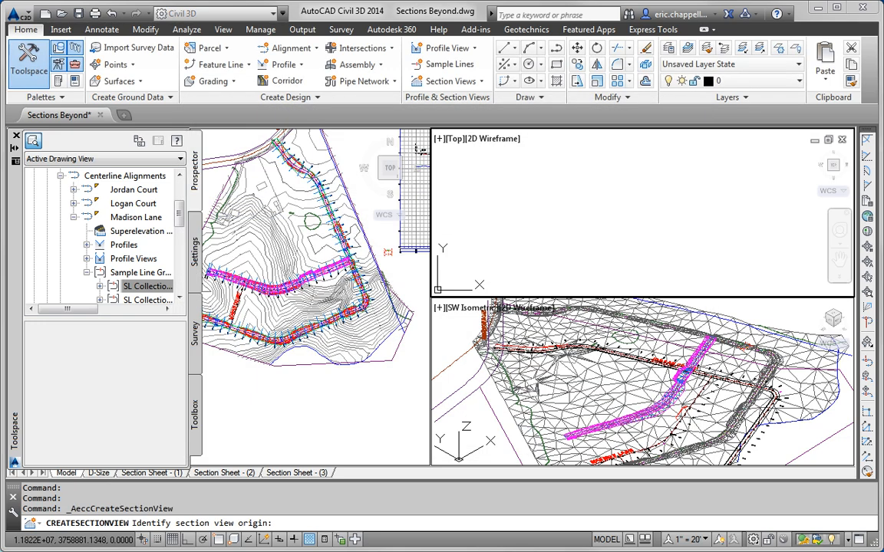
click(544, 230)
Sample the Jordan Court FG corridor surface as an additional section source for the new section view's sample line group
scroll(610, 235, down, 1)
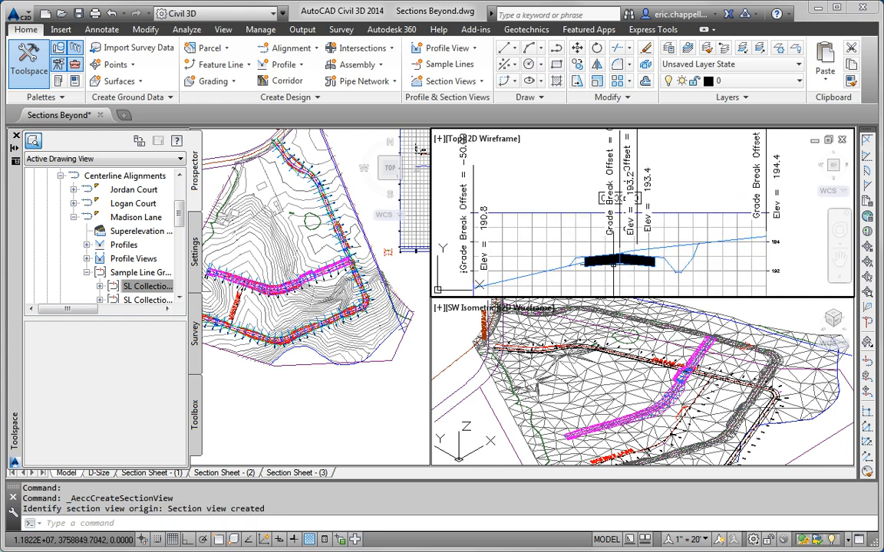
scroll(552, 234, down, 1)
middle_drag(583, 246, 575, 232)
scroll(587, 234, up, 4)
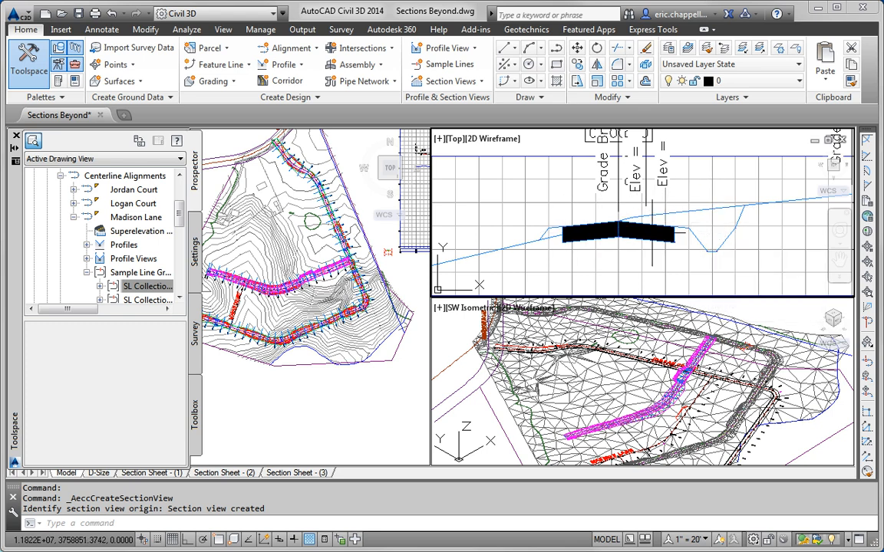
middle_drag(564, 236, 524, 193)
scroll(545, 230, down, 3)
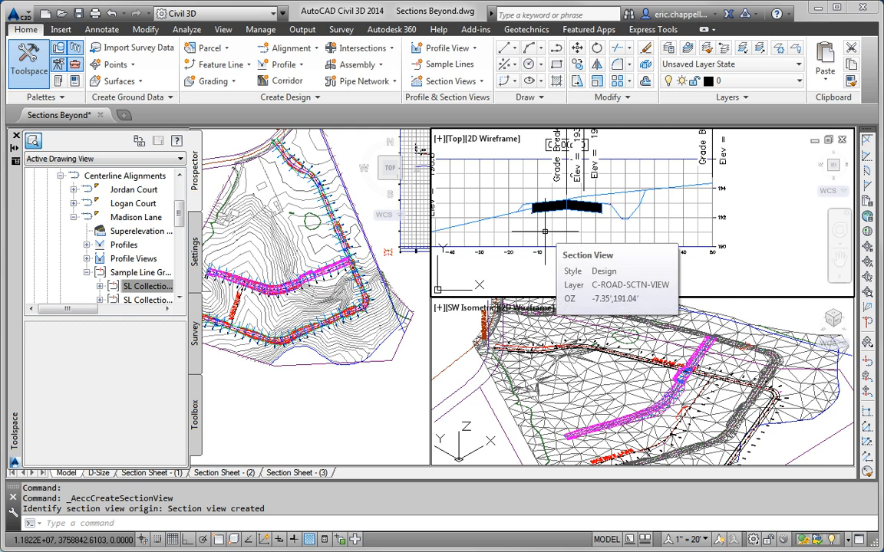
click(539, 189)
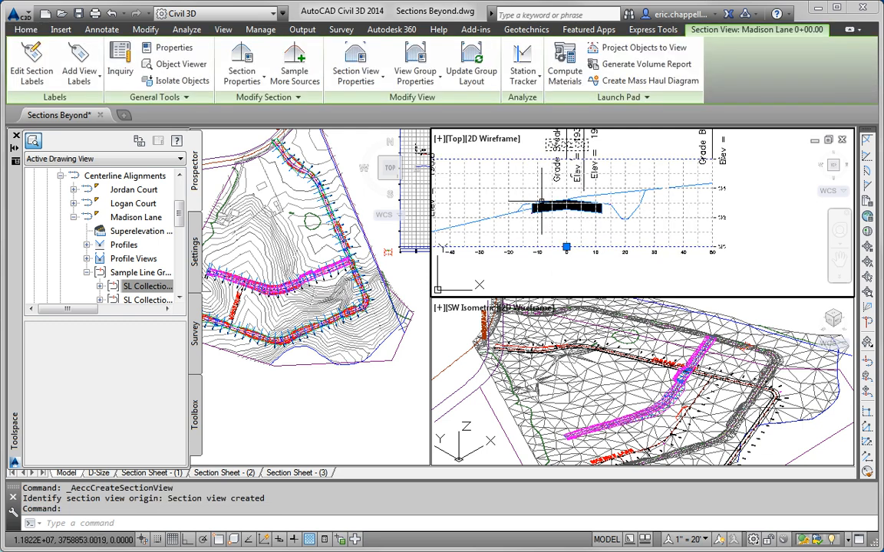
click(294, 63)
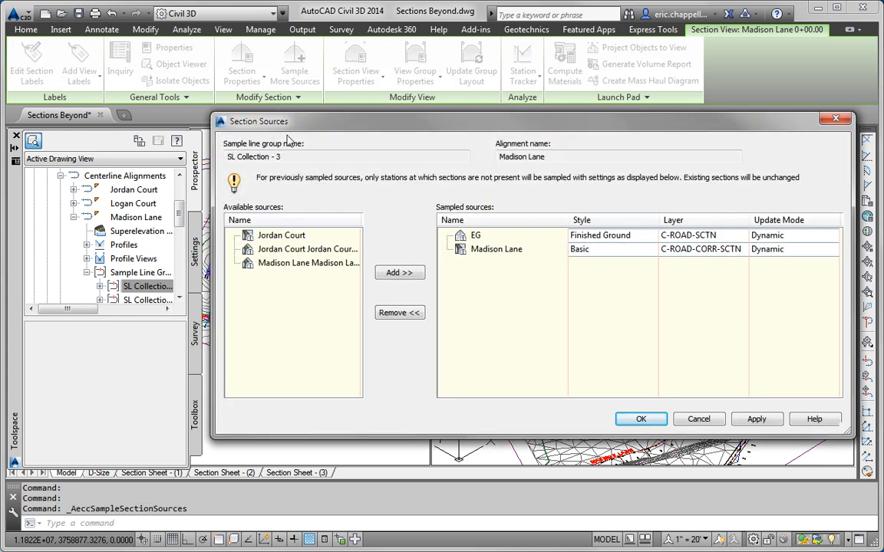
click(306, 249)
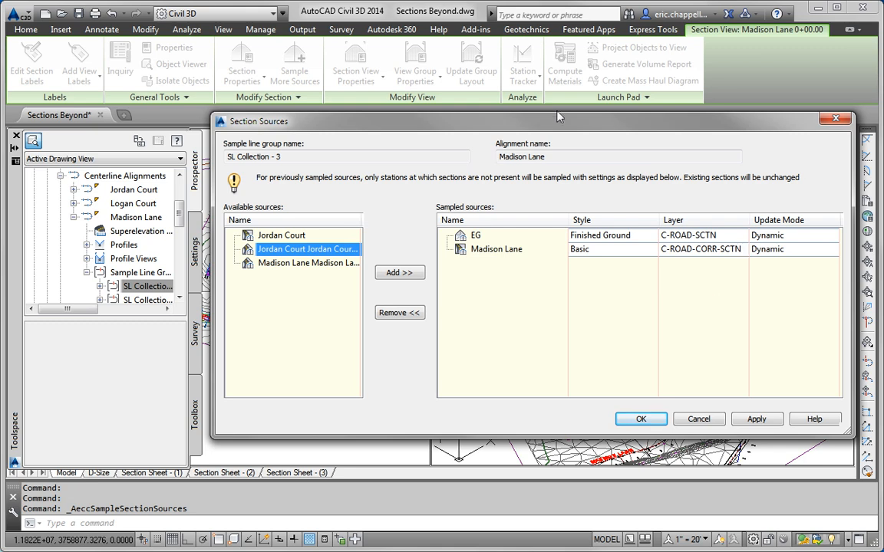
drag(551, 116, 348, 125)
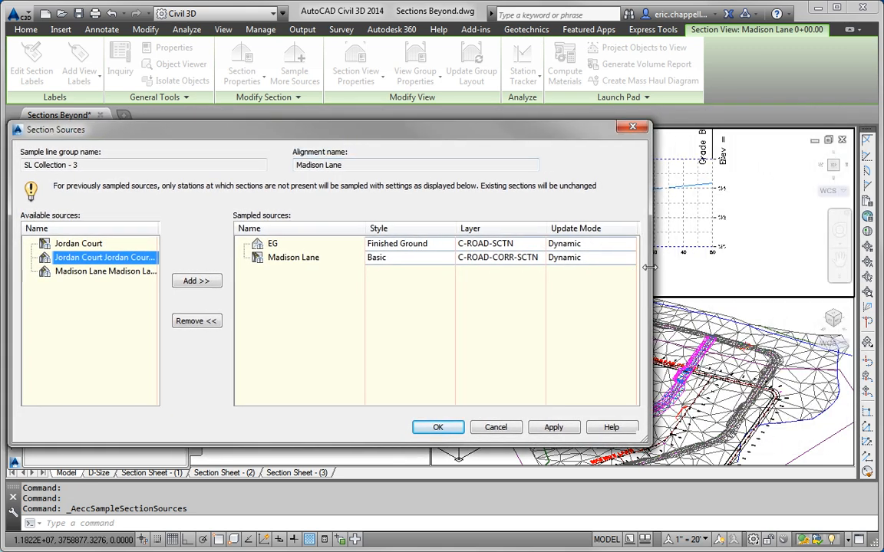
drag(652, 265, 844, 265)
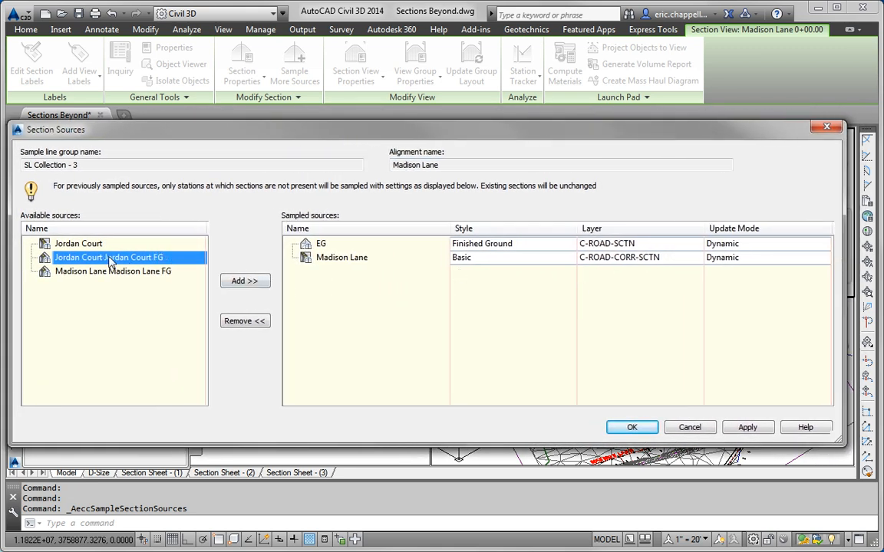
click(242, 281)
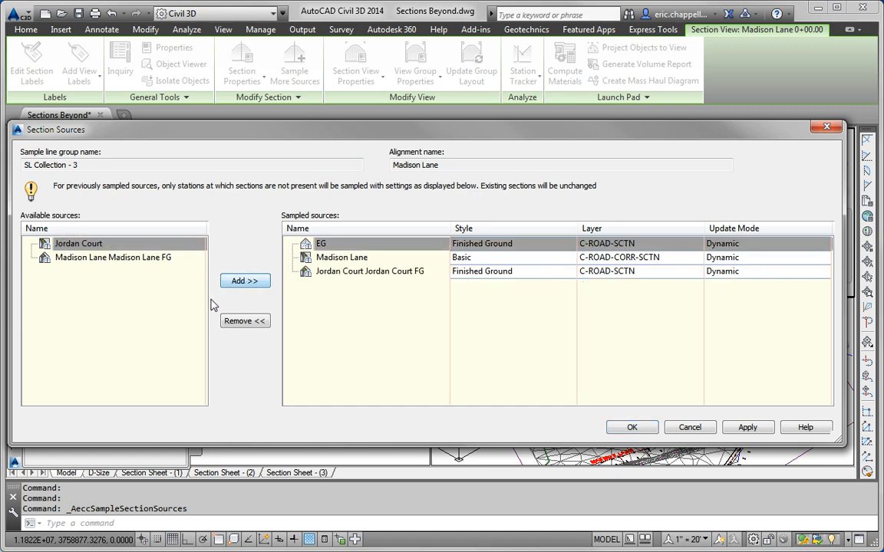
click(631, 428)
Assign the Existing Ground style to the EG section in the Madison Lane section view
scroll(499, 201, up, 5)
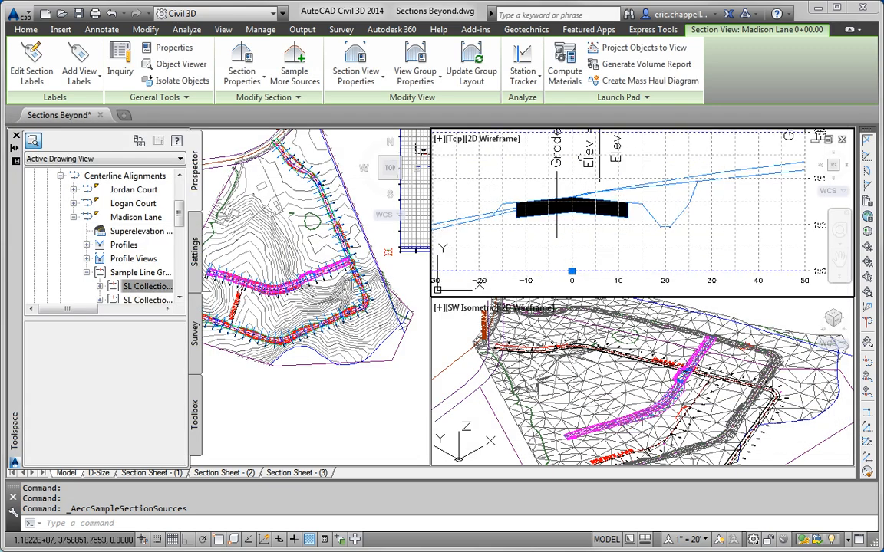
middle_drag(655, 235, 502, 226)
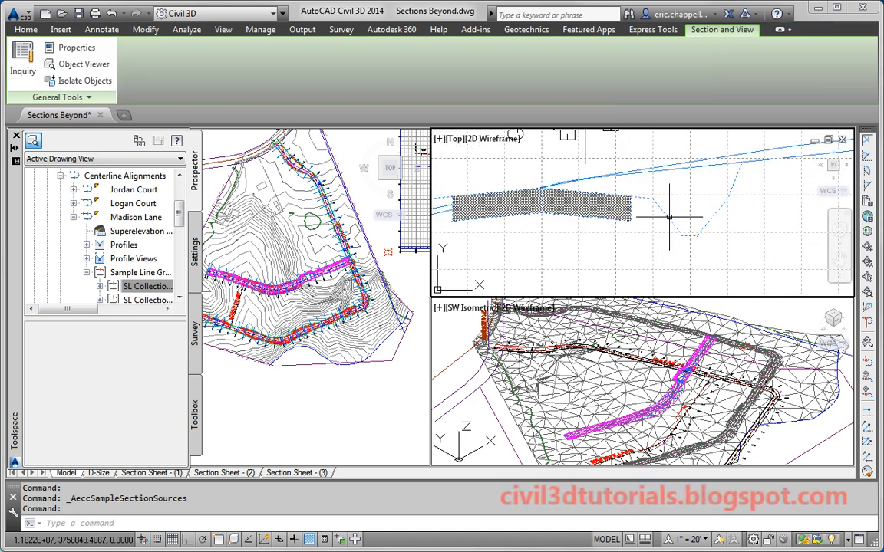
scroll(592, 217, up, 3)
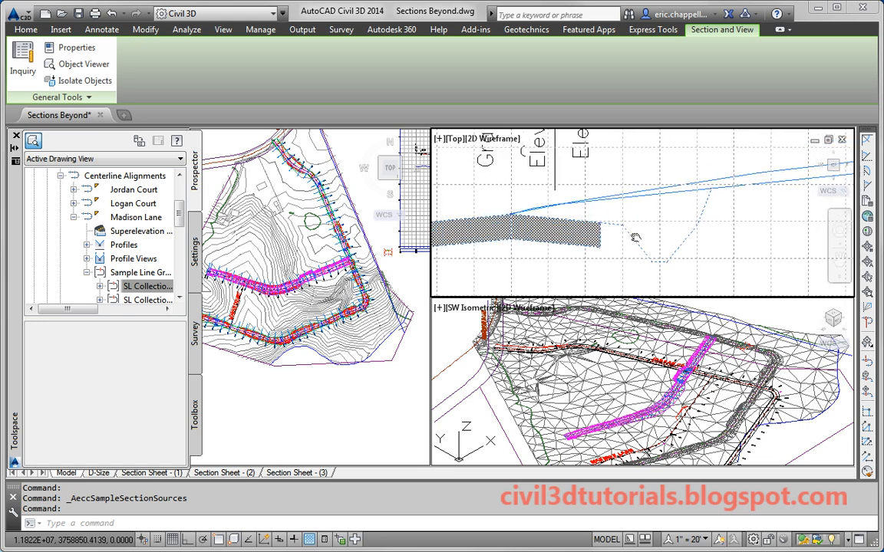
key(Escape)
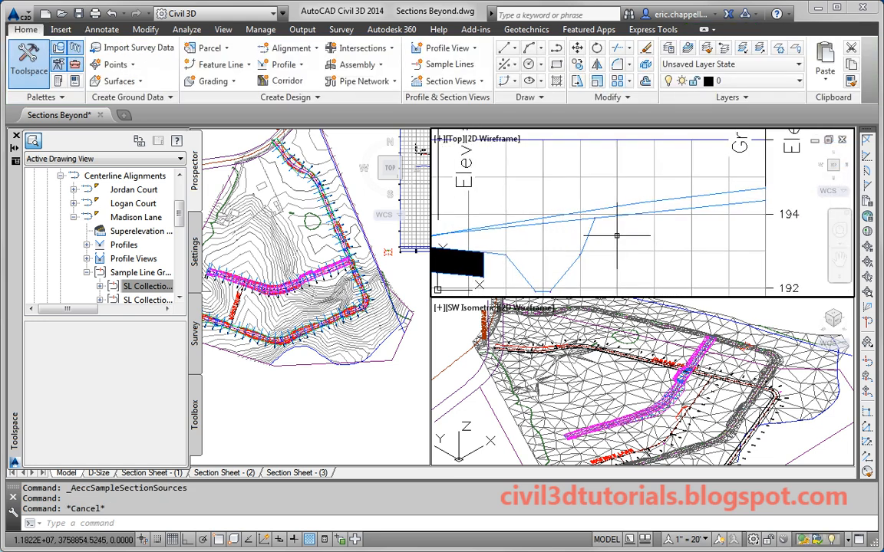
click(739, 203)
right_click(652, 184)
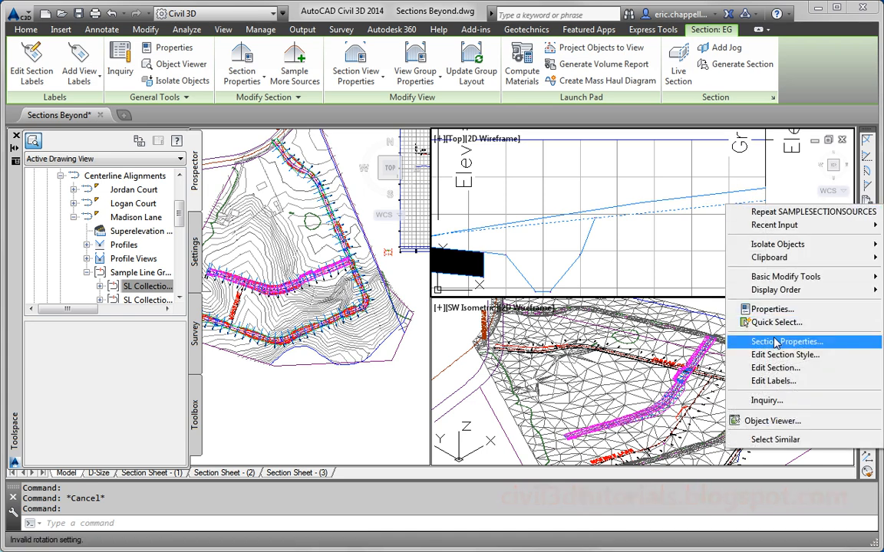
click(698, 309)
click(371, 272)
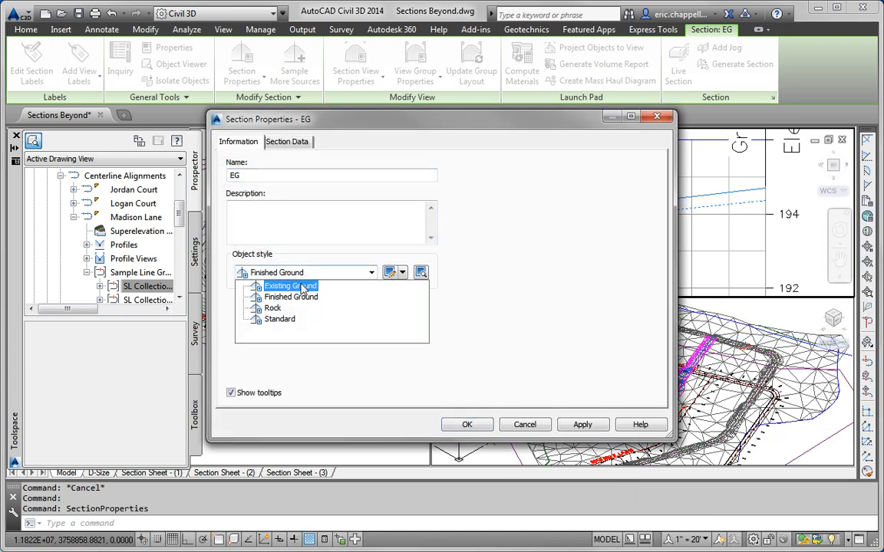
click(303, 287)
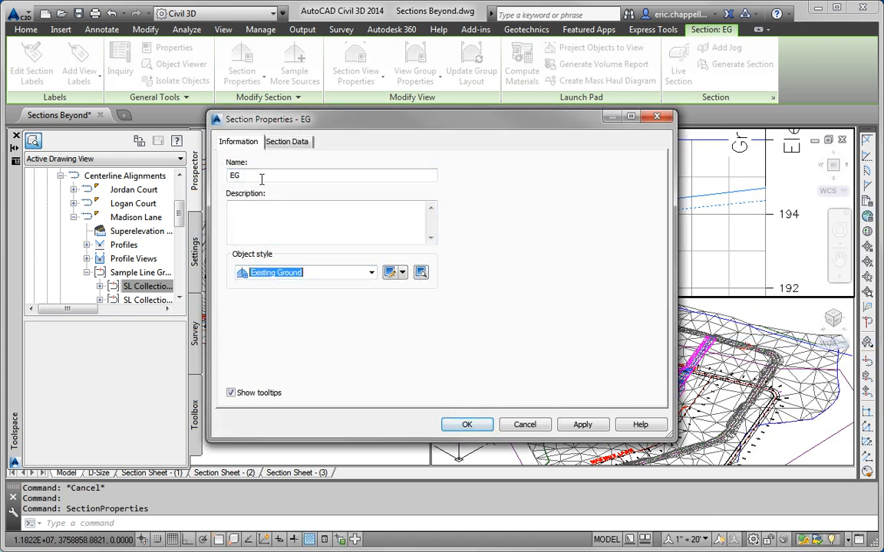
click(471, 424)
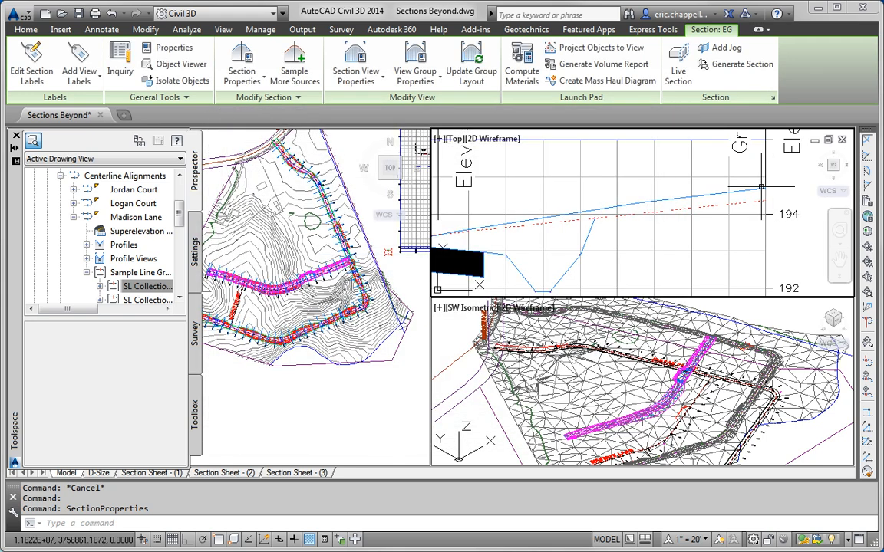
key(Escape)
key(Escape)
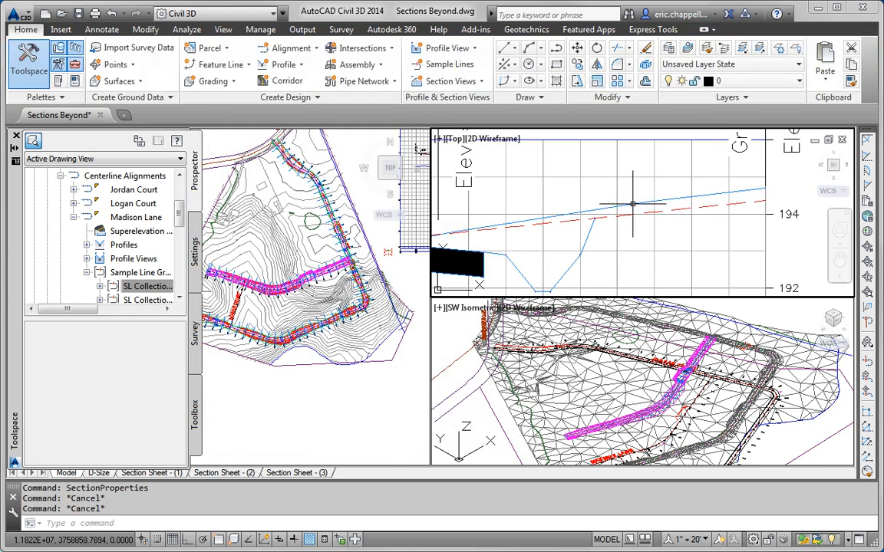
Examine how the EG, Jordan Court FG and corridor sections relate around the centerline and across the Madison Lane section view
middle_drag(632, 204, 749, 184)
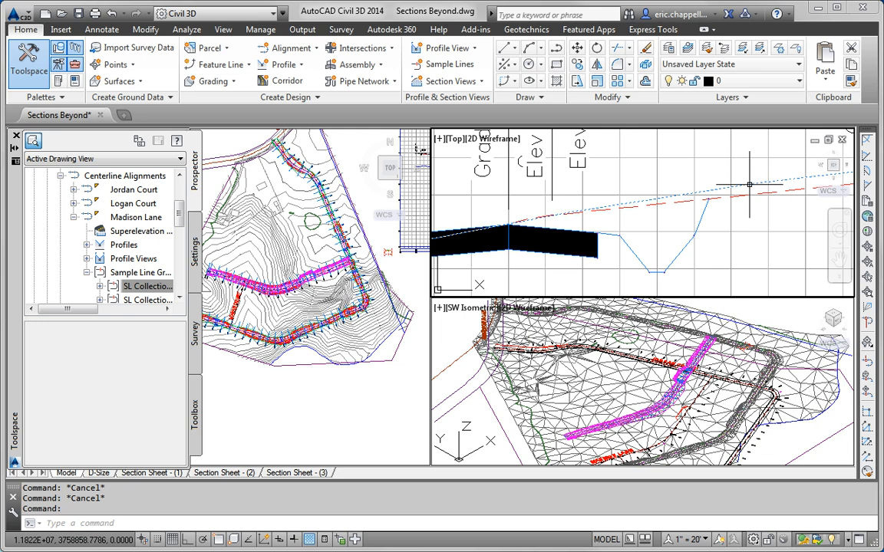
click(749, 184)
key(Escape)
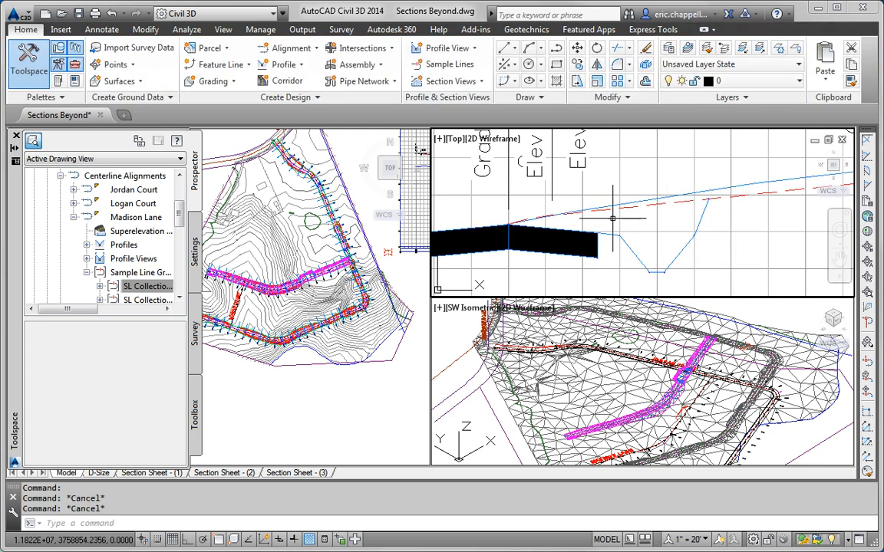
middle_drag(592, 223, 670, 220)
scroll(589, 226, up, 5)
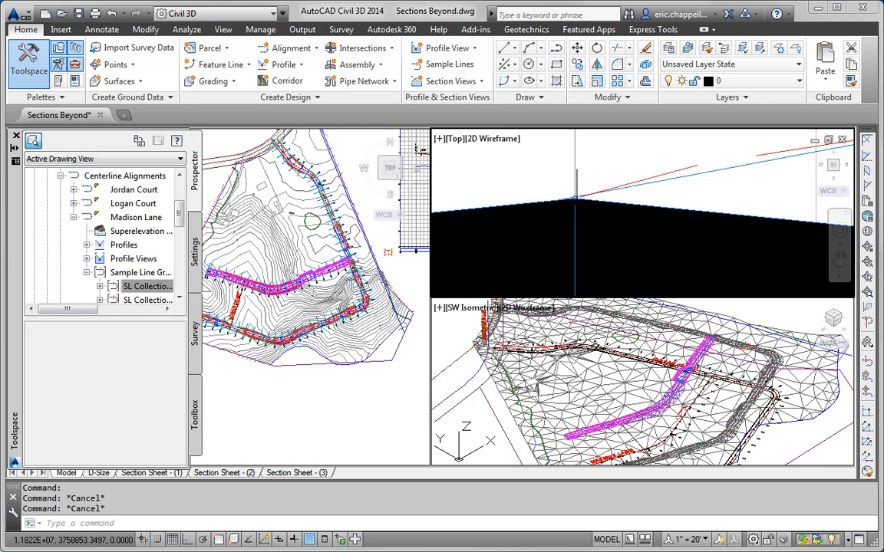
scroll(579, 201, down, 2)
scroll(578, 206, down, 3)
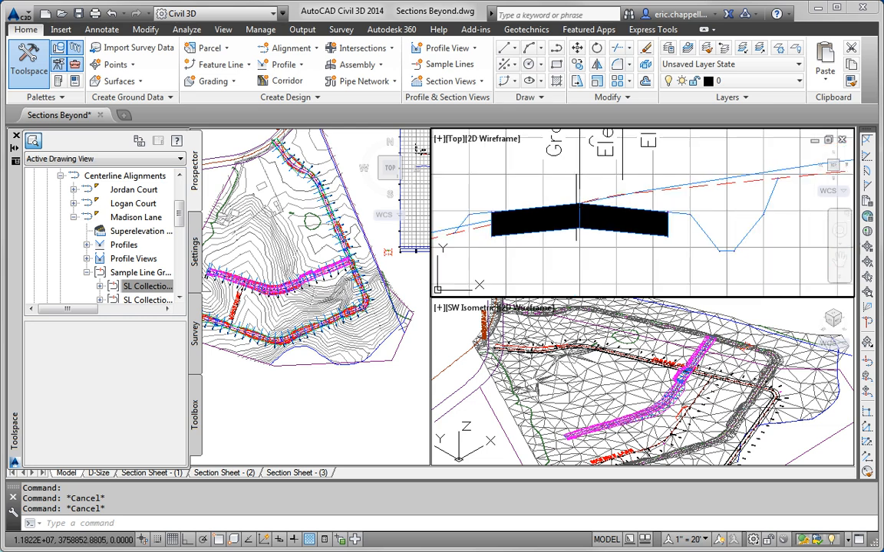
middle_drag(578, 208, 738, 191)
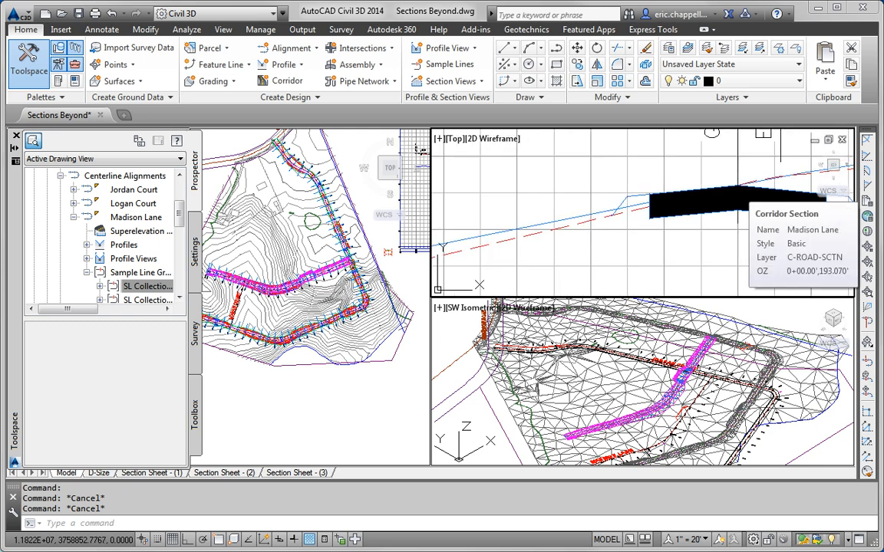
scroll(710, 207, down, 4)
middle_drag(731, 230, 673, 247)
mouse_move(672, 247)
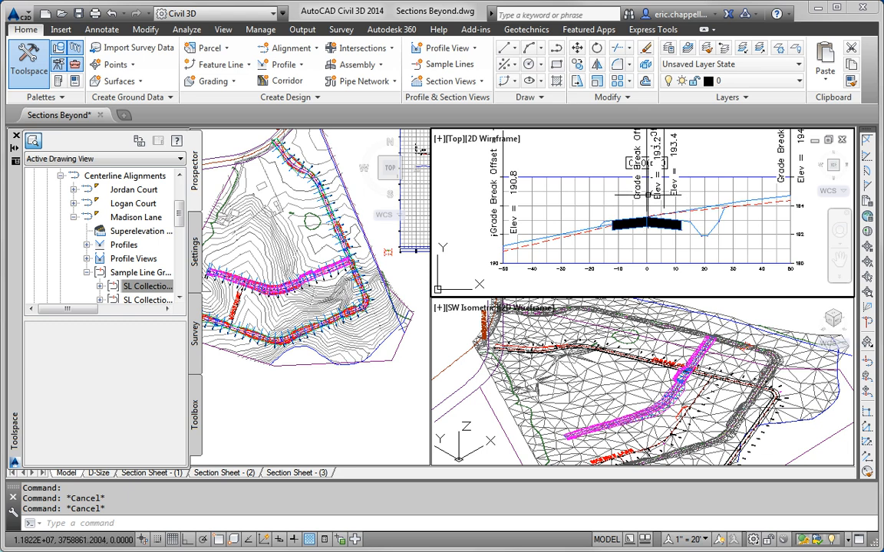
mouse_move(645, 244)
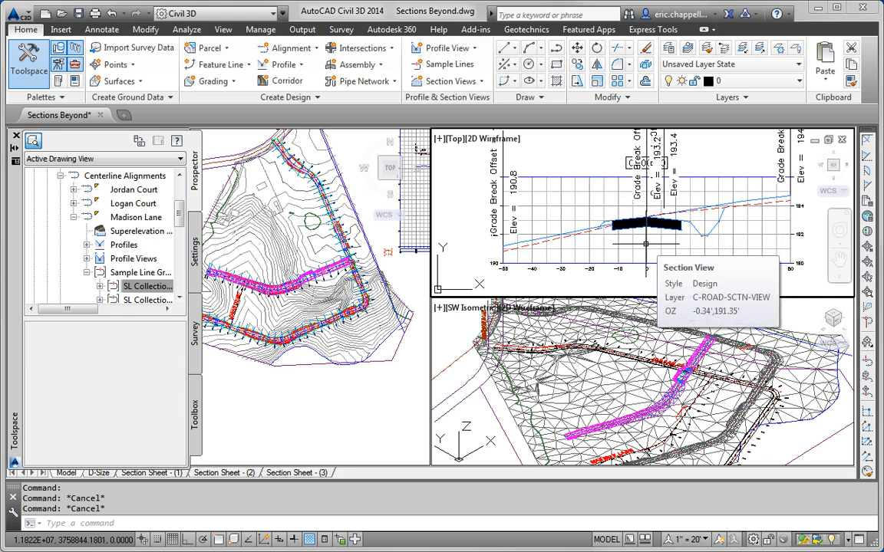